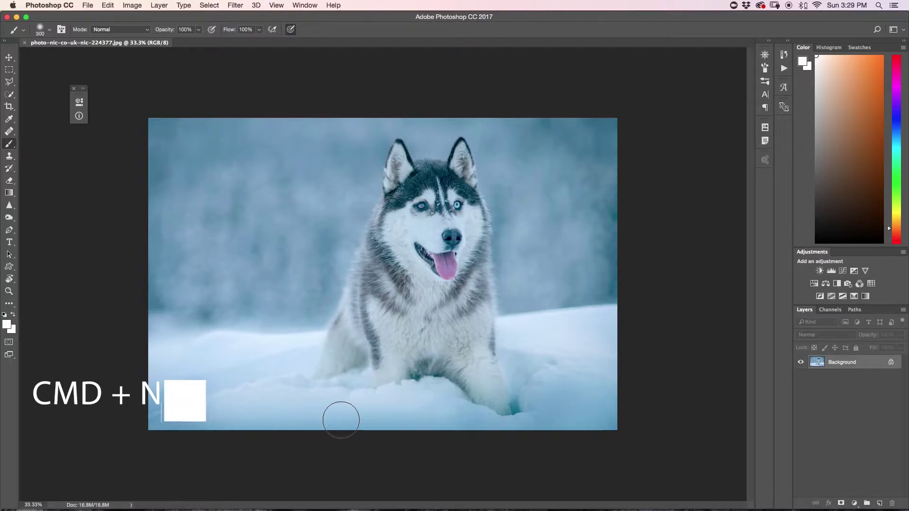
# Create a new 500 x 500 pixel RGB document at 150 pixels/centimeter with a white background
pyautogui.press('super+n')
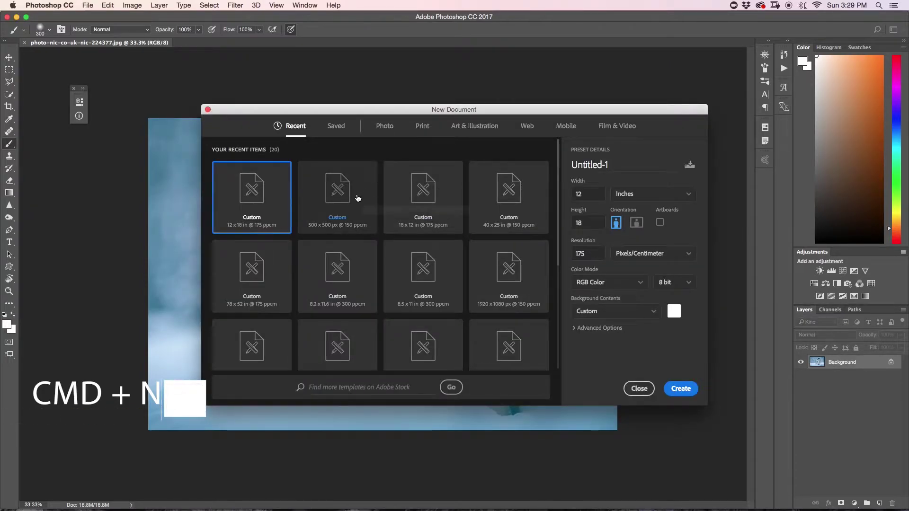
pyautogui.click(358, 198)
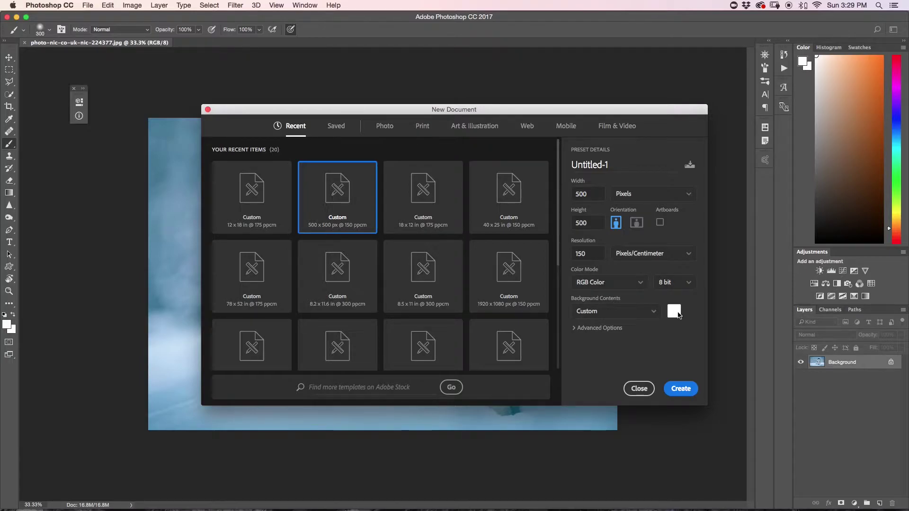
pyautogui.click(682, 388)
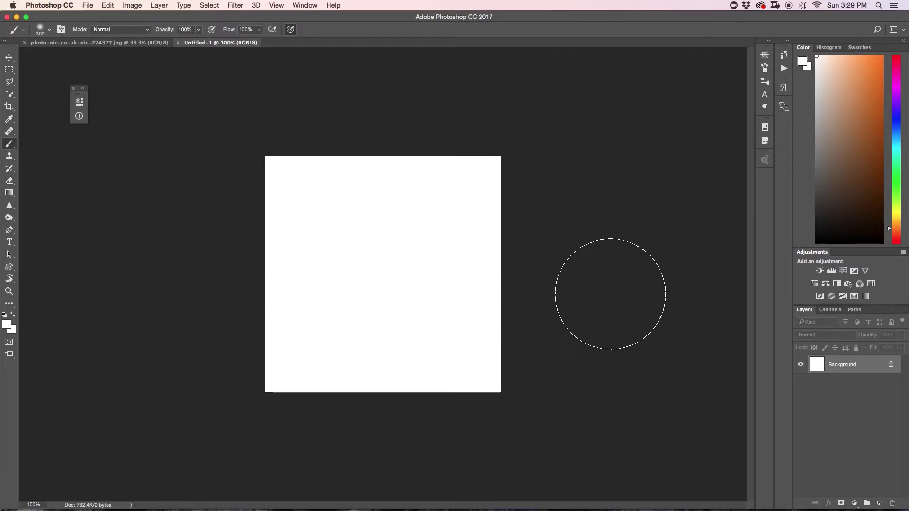
# Fill a small elliptical selection with black near the canvas's upper-left corner, and deselect it
pyautogui.click(9, 71)
pyautogui.rightClick(9, 71)
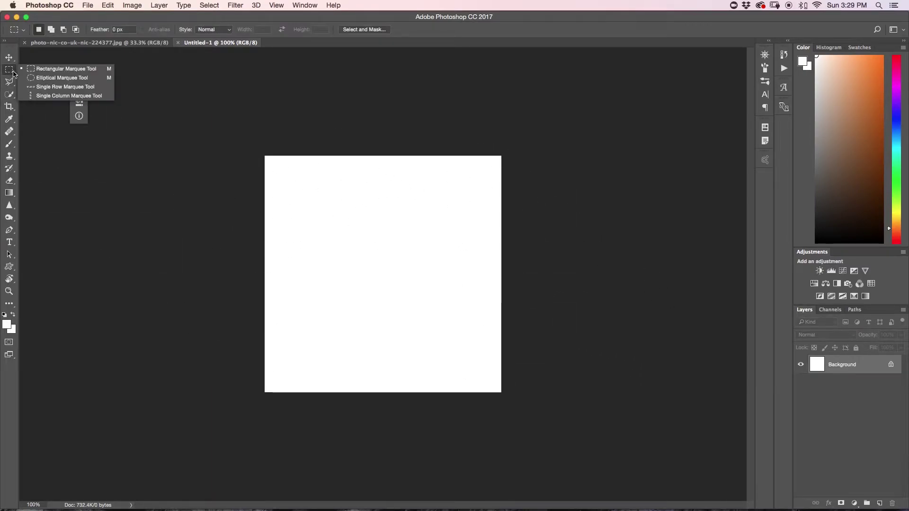
pyautogui.click(46, 81)
pyautogui.moveTo(275, 169); pyautogui.dragTo(286, 178)
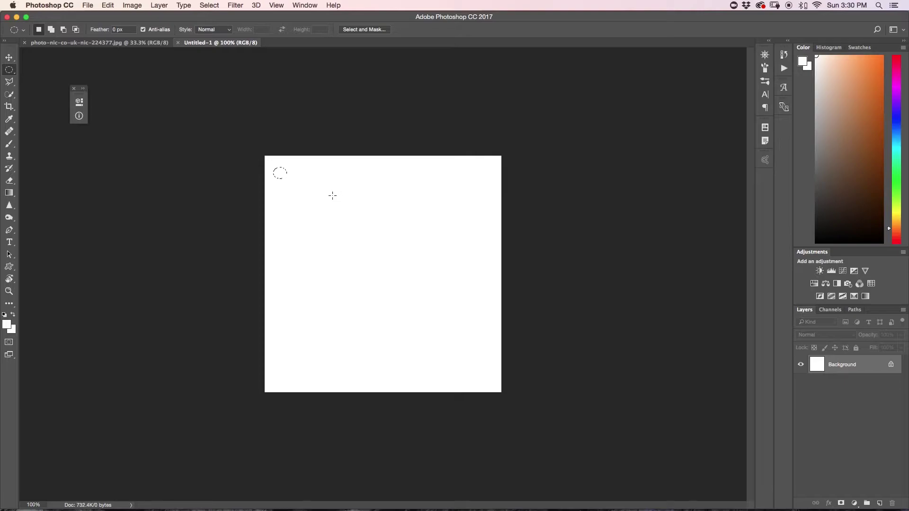
pyautogui.press('d')
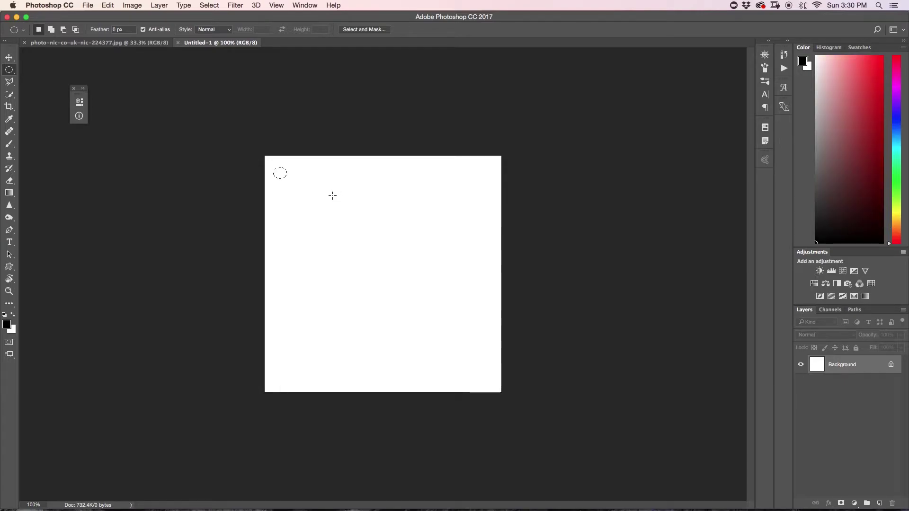
pyautogui.hotkey('alt', 'BackSpace')
pyautogui.click(419, 245)
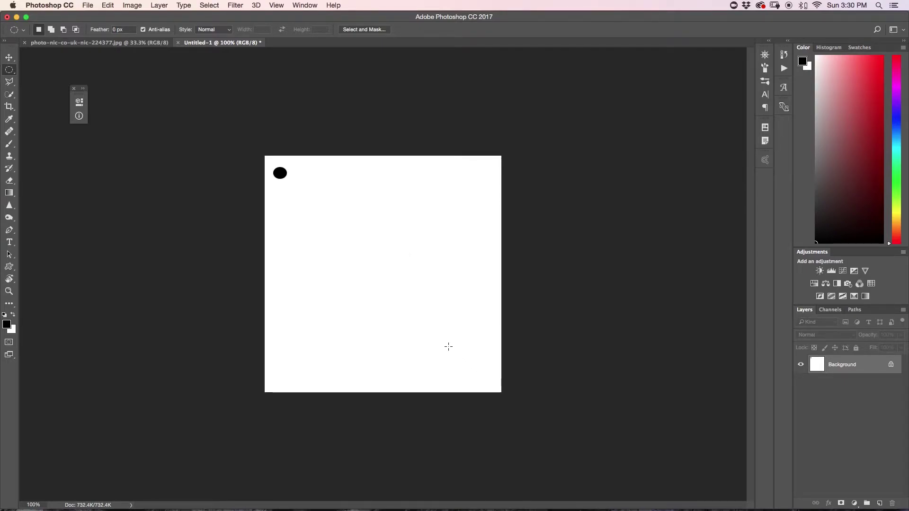
# Fill a larger elliptical selection with black near the canvas's lower-right corner, and deselect it
pyautogui.moveTo(433, 330); pyautogui.dragTo(488, 381)
pyautogui.click(488, 380)
pyautogui.press('alt')
pyautogui.hotkey('alt', 'BackSpace')
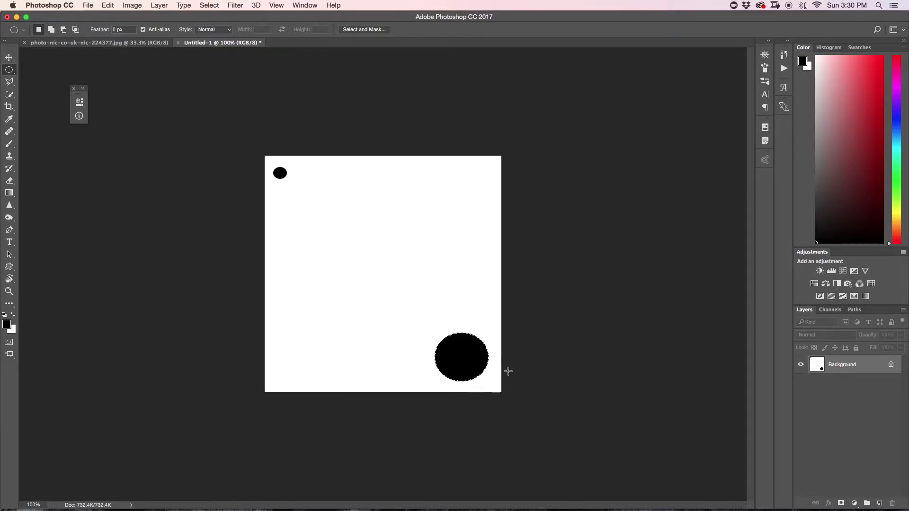
pyautogui.press('super+d')
# Define the two black dots as a brush preset named "Snow bru"
pyautogui.click(108, 5)
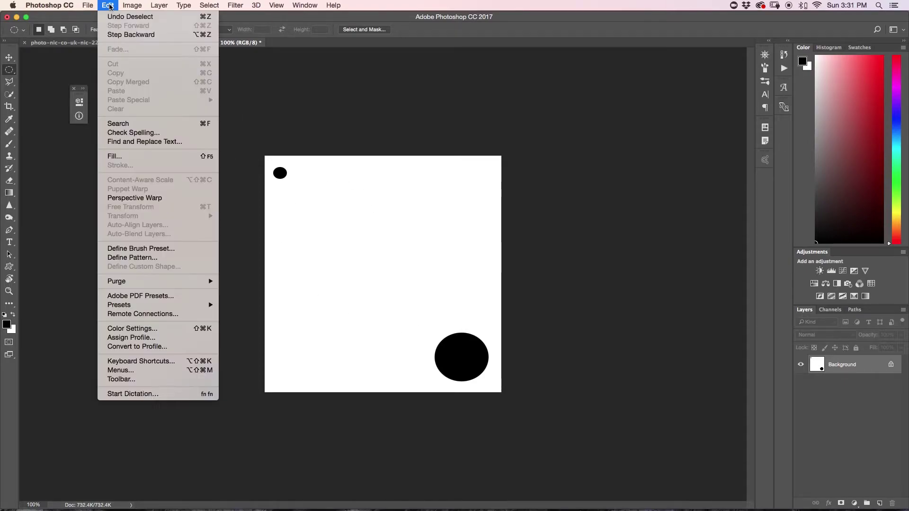
pyautogui.click(152, 251)
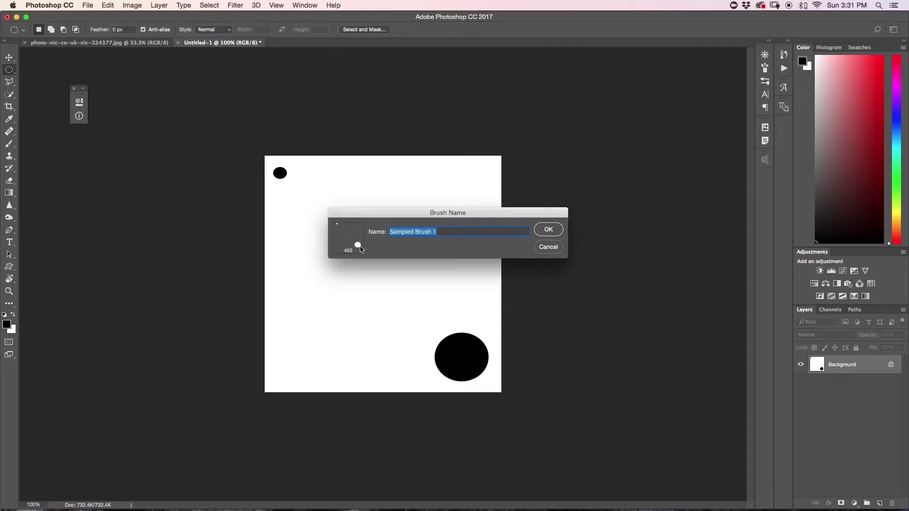
pyautogui.press('BackSpace')
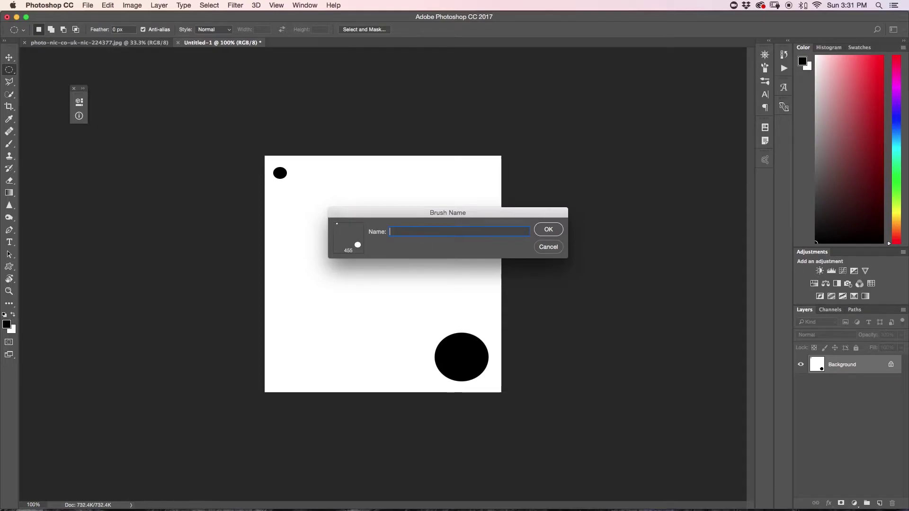
pyautogui.write('Snow bur')
pyautogui.press('BackSpace')
pyautogui.press('BackSpace')
pyautogui.write('ru')
pyautogui.press('Return')
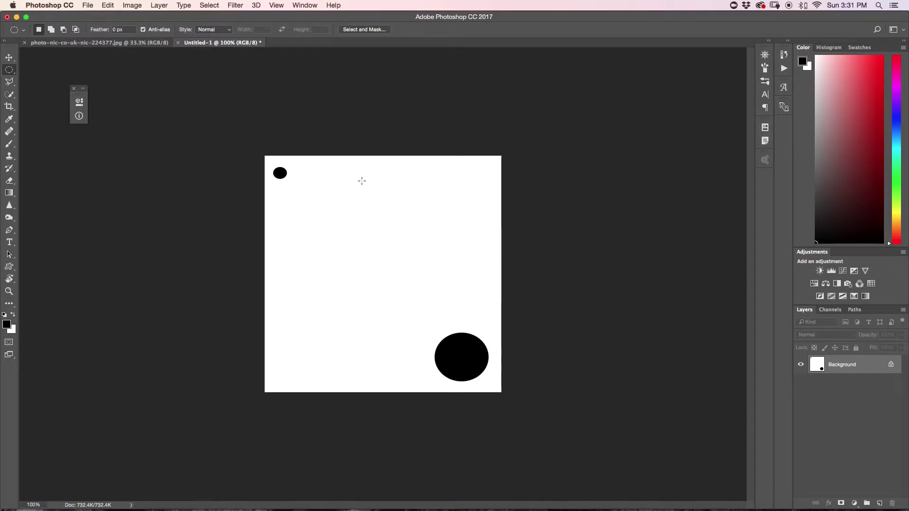
# Switch to the husky photo document and activate the Brush tool
pyautogui.click(160, 44)
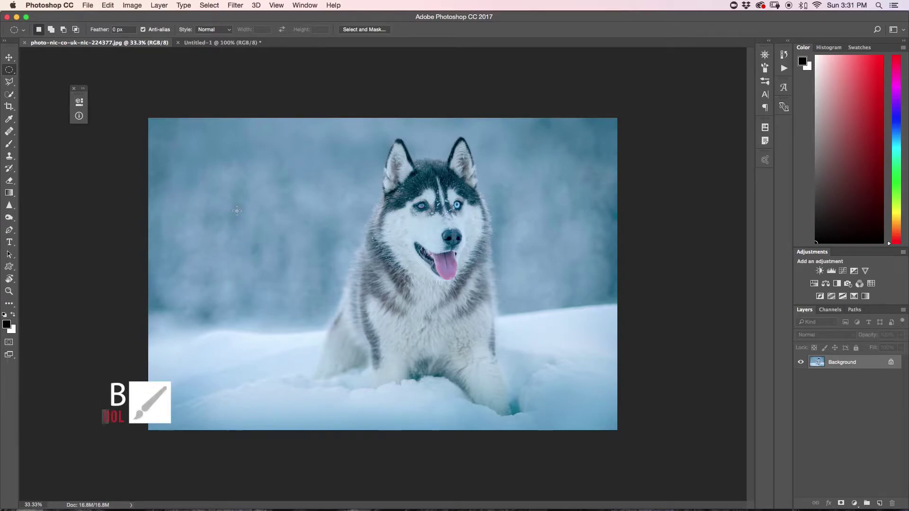
pyautogui.press('b')
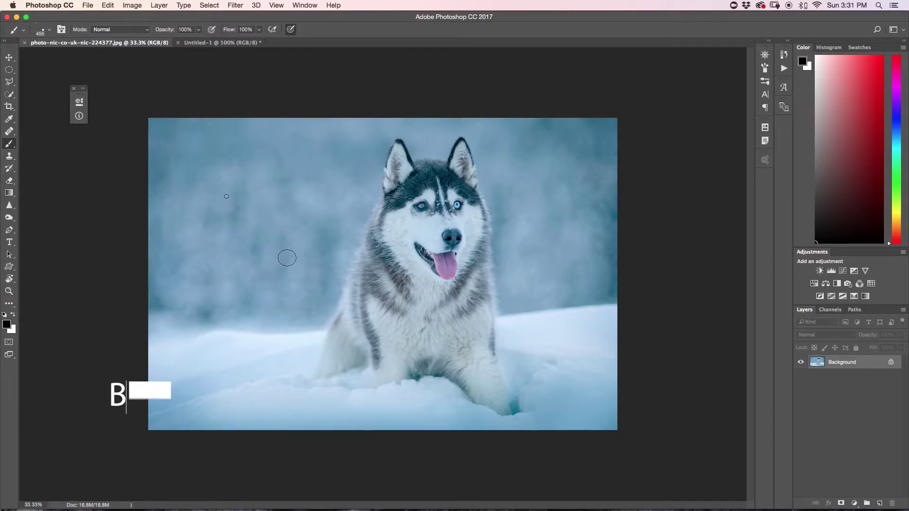
# Try the new two-dot brush by stamping it in black at several spots across the husky photo
pyautogui.click(273, 231)
pyautogui.click(319, 217)
pyautogui.click(288, 335)
pyautogui.click(400, 324)
pyautogui.click(453, 281)
pyautogui.click(564, 259)
pyautogui.click(525, 203)
# Undo all the black test stamps on the husky photo
pyautogui.press('super+alt+z')
pyautogui.press('super+alt+z')
pyautogui.press('super+alt+z')
pyautogui.press('super+alt+z')
pyautogui.press('super+alt+z')
pyautogui.press('super+alt+z')
pyautogui.press('super+alt+z')
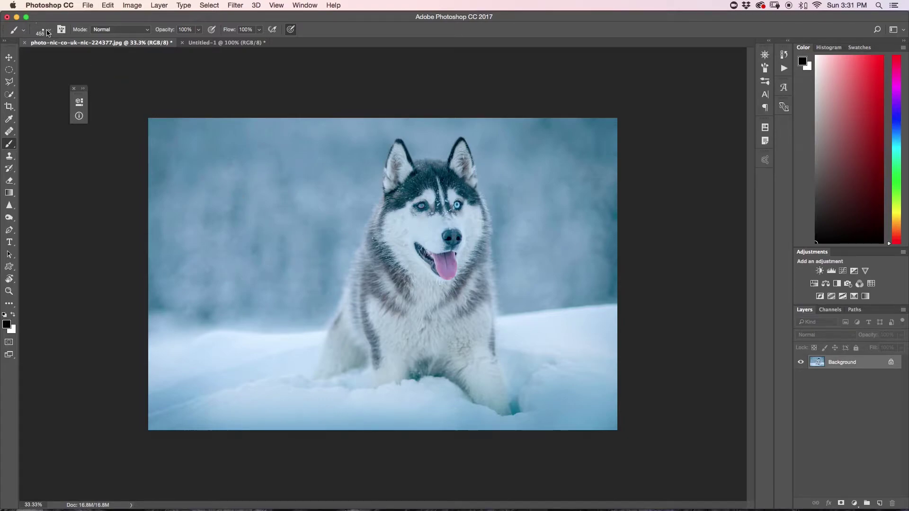
# Look up the new 455 px two-dot brush at the end of the brush presets
pyautogui.click(48, 33)
pyautogui.moveTo(65, 163)
pyautogui.mouseDown()
pyautogui.moveTo(94, 156)
pyautogui.moveTo(20, 174)
pyautogui.mouseUp()
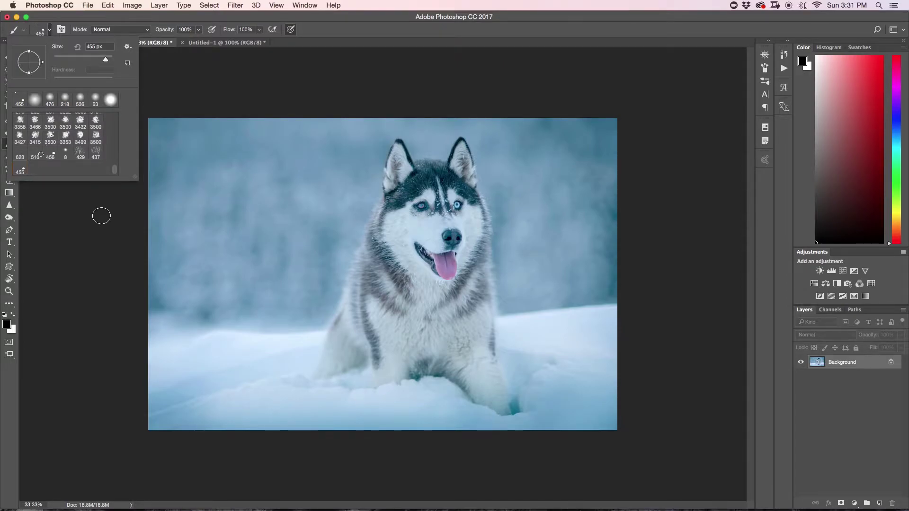
pyautogui.click(706, 193)
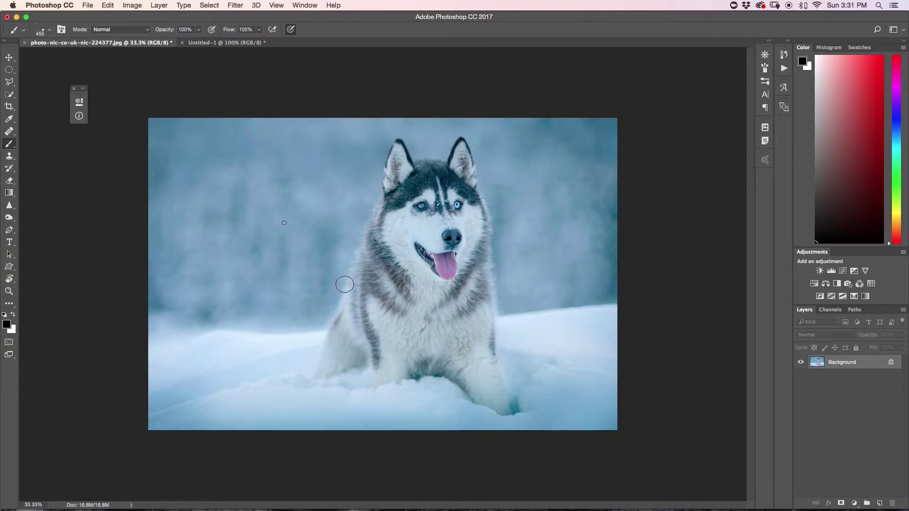
# Try a long looping black stroke over the husky with the two-dot brush, and undo it
pyautogui.moveTo(297, 300)
pyautogui.mouseDown()
pyautogui.moveTo(465, 226)
pyautogui.moveTo(306, 348)
pyautogui.moveTo(494, 316)
pyautogui.moveTo(531, 219)
pyautogui.moveTo(361, 377)
pyautogui.moveTo(288, 347)
pyautogui.moveTo(404, 254)
pyautogui.moveTo(521, 261)
pyautogui.mouseUp()
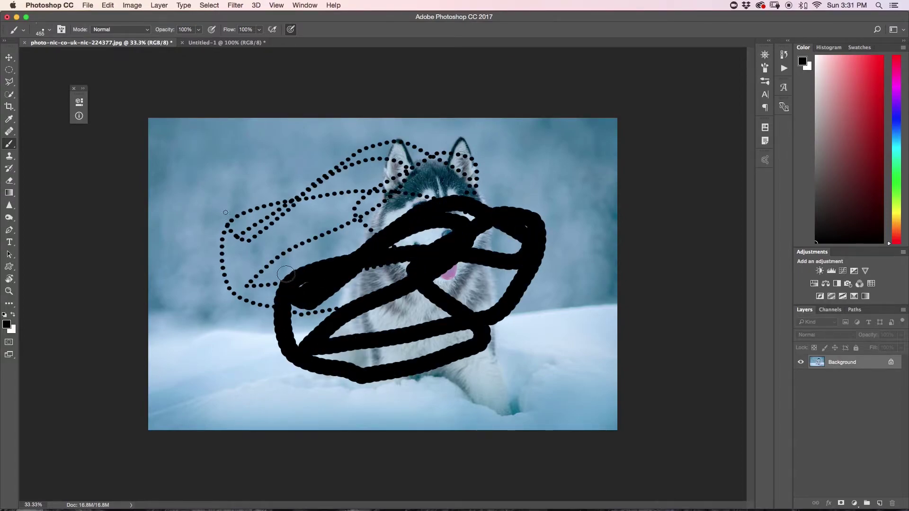
pyautogui.press('super+z')
# Try single black stamps and a few short strokes of the two-dot brush around the husky
pyautogui.click(308, 257)
pyautogui.click(246, 196)
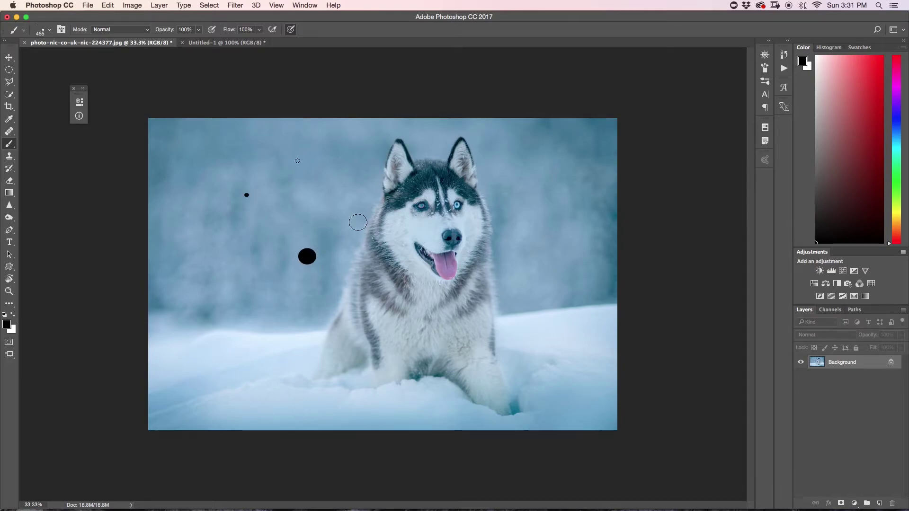
pyautogui.click(358, 221)
pyautogui.click(297, 161)
pyautogui.moveTo(529, 220); pyautogui.dragTo(531, 233)
pyautogui.moveTo(529, 387); pyautogui.dragTo(543, 384)
pyautogui.moveTo(372, 386); pyautogui.dragTo(381, 387)
# Undo all the stamps and short strokes so the husky photo is clean
pyautogui.press('alt+super+z')
pyautogui.press('alt+super+z')
pyautogui.press('alt+super+z')
pyautogui.press('alt+super+z')
pyautogui.press('alt+super+z')
pyautogui.press('alt+super+z')
pyautogui.press('alt+super+z')
pyautogui.press('alt+super+z')
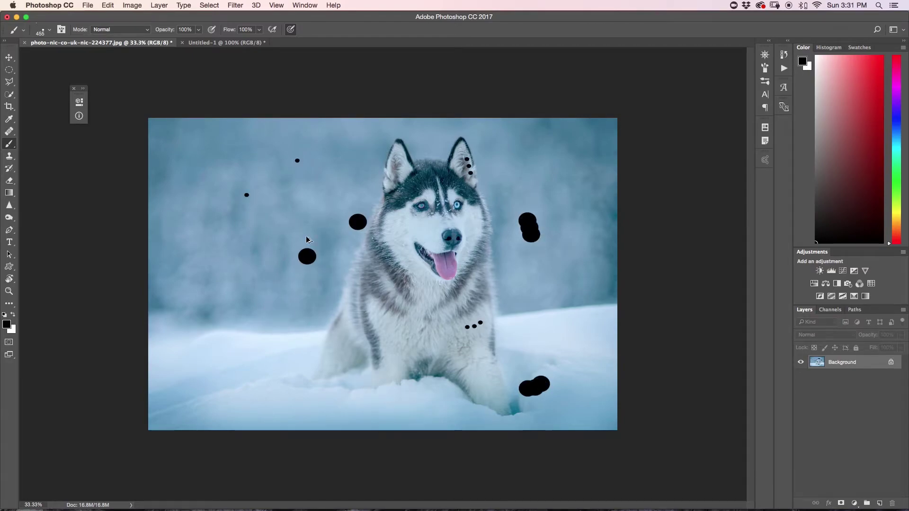
pyautogui.press('alt+super+z')
pyautogui.press('alt+super+z')
pyautogui.press('alt+super+z')
pyautogui.press('alt+super+z')
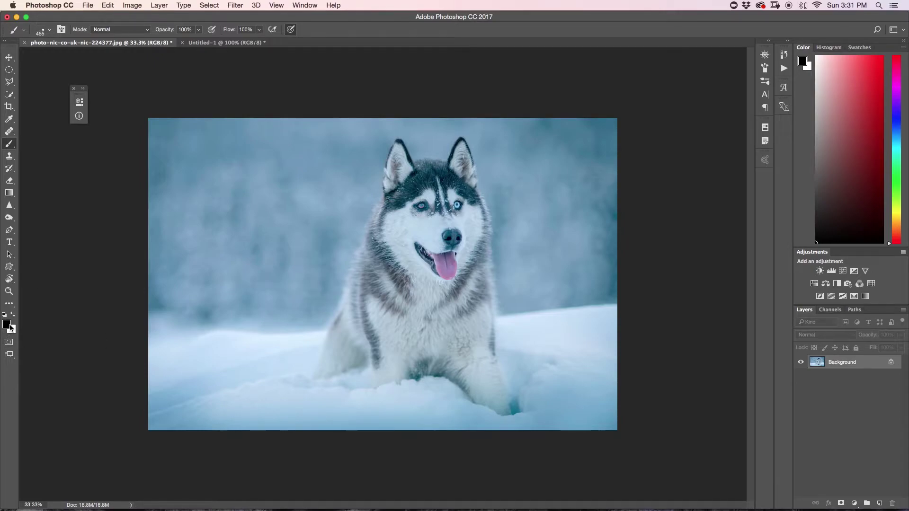
# Make white the foreground color and set the snow brush's tip spacing to 25%
pyautogui.press('x')
pyautogui.click(765, 70)
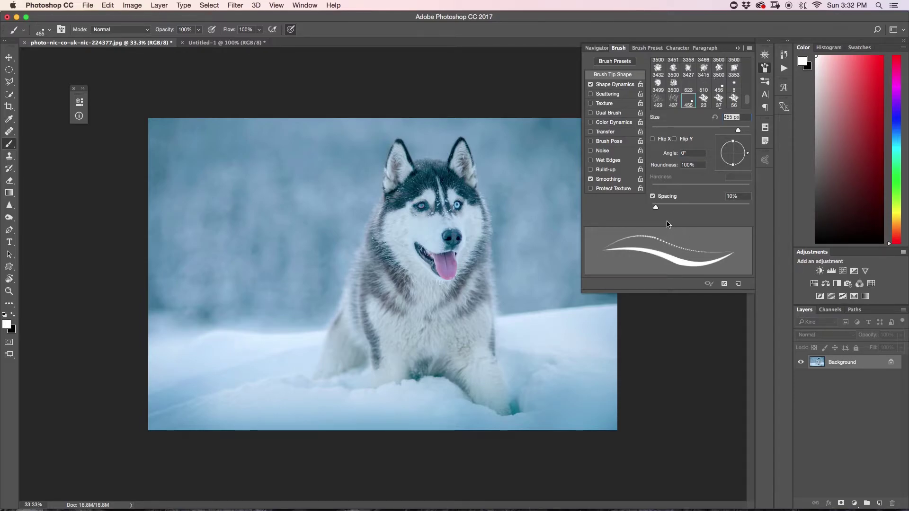
pyautogui.moveTo(656, 207); pyautogui.dragTo(662, 205)
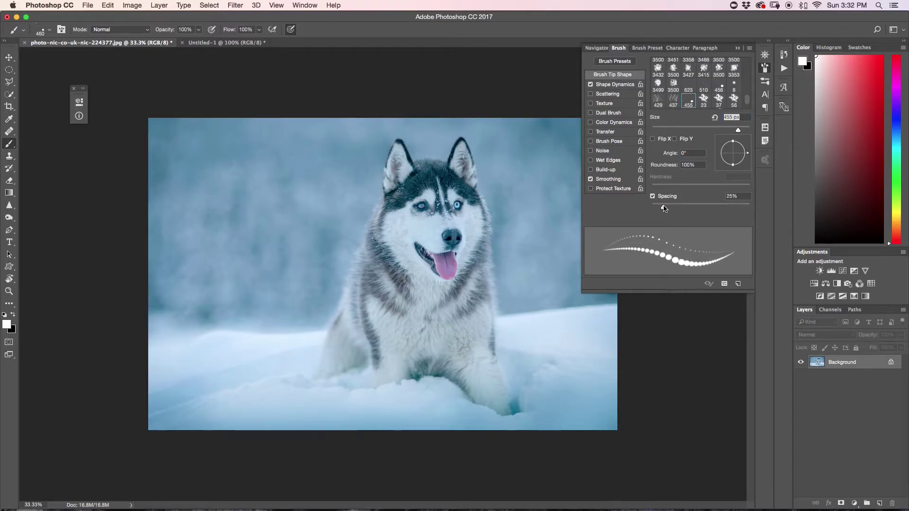
# Set the brush's Shape Dynamics to 40% size jitter, 5% minimum diameter, 70% angle jitter and 20% roundness jitter
pyautogui.click(616, 85)
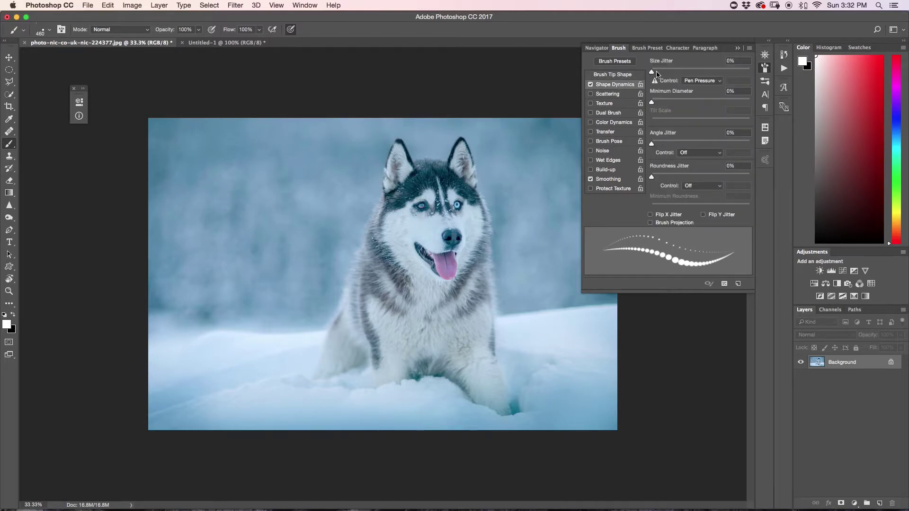
pyautogui.moveTo(655, 75); pyautogui.dragTo(692, 75)
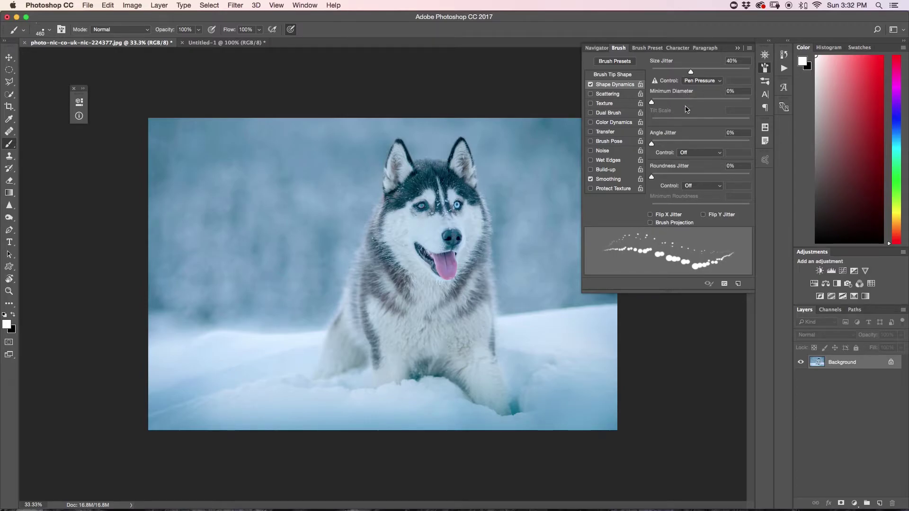
pyautogui.moveTo(652, 102); pyautogui.dragTo(656, 102)
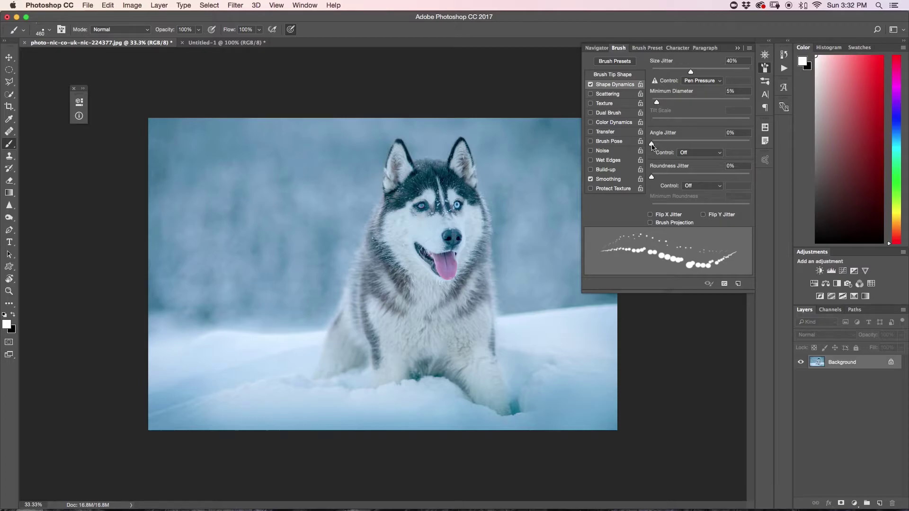
pyautogui.moveTo(653, 147); pyautogui.dragTo(730, 147)
pyautogui.moveTo(723, 148); pyautogui.dragTo(721, 144)
pyautogui.moveTo(652, 178); pyautogui.dragTo(673, 181)
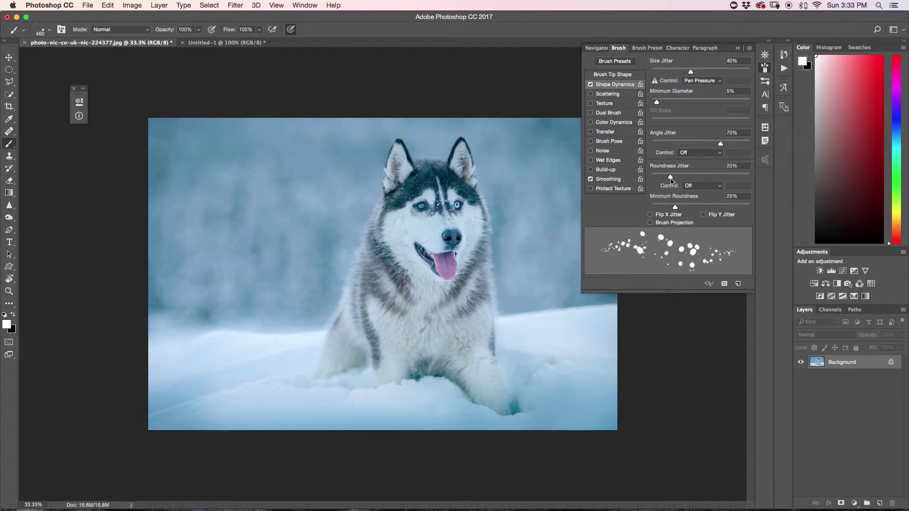
# Enable Scattering for the brush and set the scatter on both axes to 308%
pyautogui.click(615, 94)
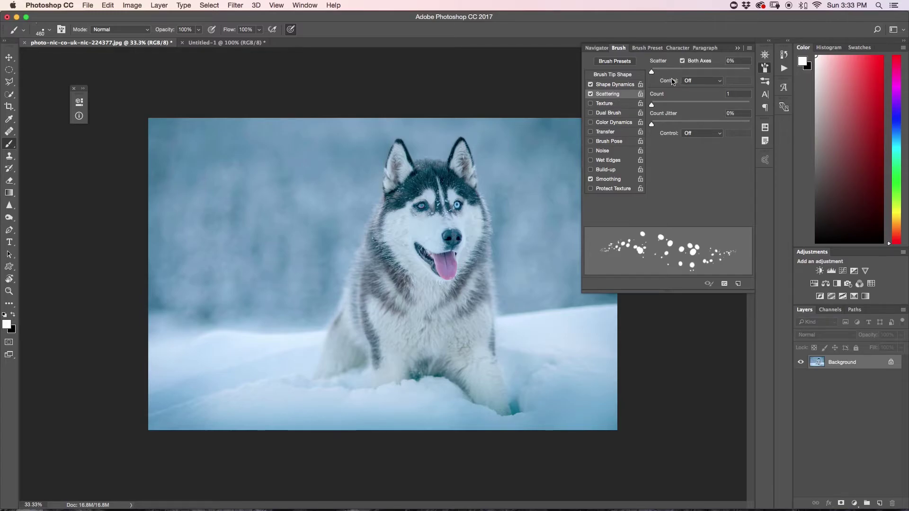
pyautogui.moveTo(652, 72); pyautogui.dragTo(682, 74)
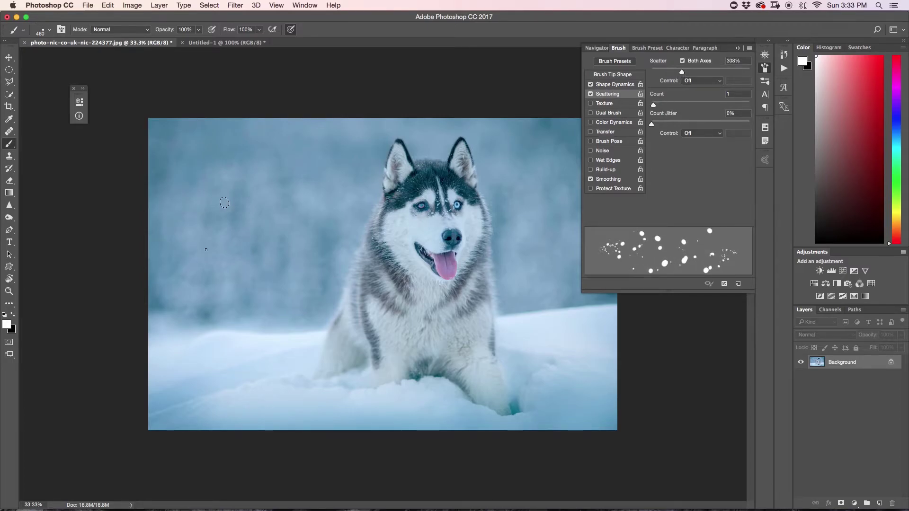
# Try painting scattered white flakes across the background photo, collapse the brush settings, and undo the stroke
pyautogui.moveTo(224, 187)
pyautogui.mouseDown()
pyautogui.moveTo(303, 265)
pyautogui.moveTo(505, 174)
pyautogui.moveTo(256, 197)
pyautogui.moveTo(199, 303)
pyautogui.moveTo(544, 341)
pyautogui.moveTo(592, 398)
pyautogui.mouseUp()
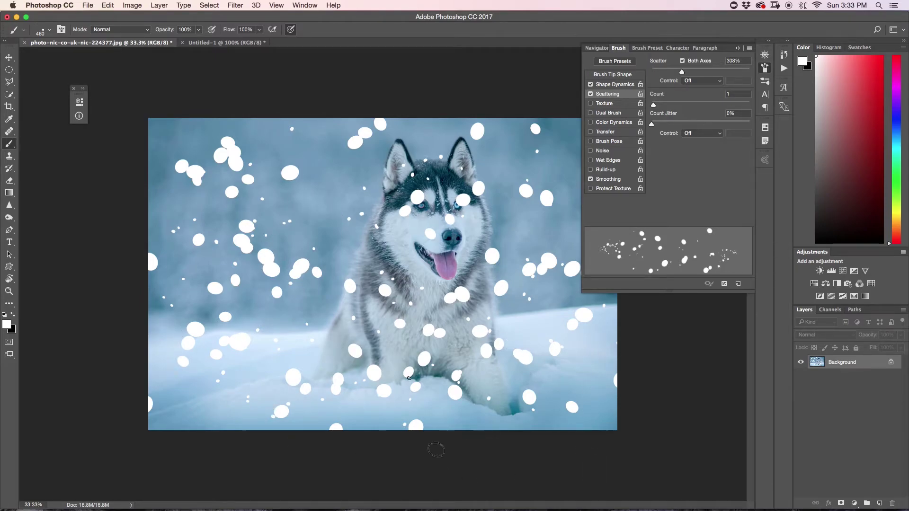
pyautogui.click(740, 49)
pyautogui.press('super+z')
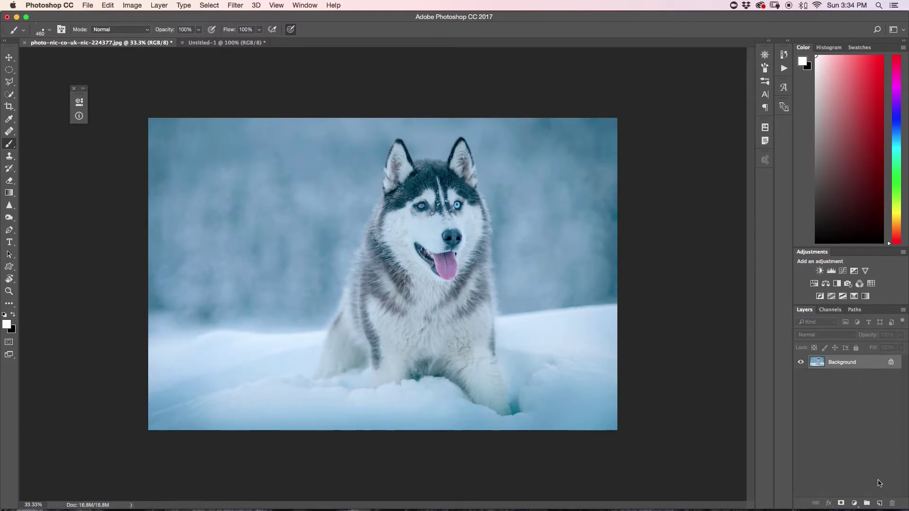
# Add a new layer above the background and name it "Big Flakes"
pyautogui.click(880, 504)
pyautogui.doubleClick(842, 363)
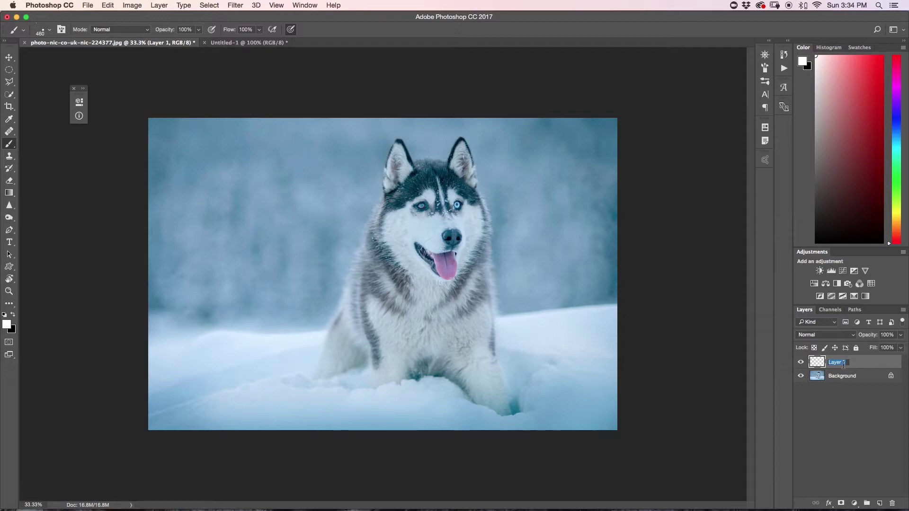
pyautogui.write('Big Flakes')
pyautogui.press('Return')
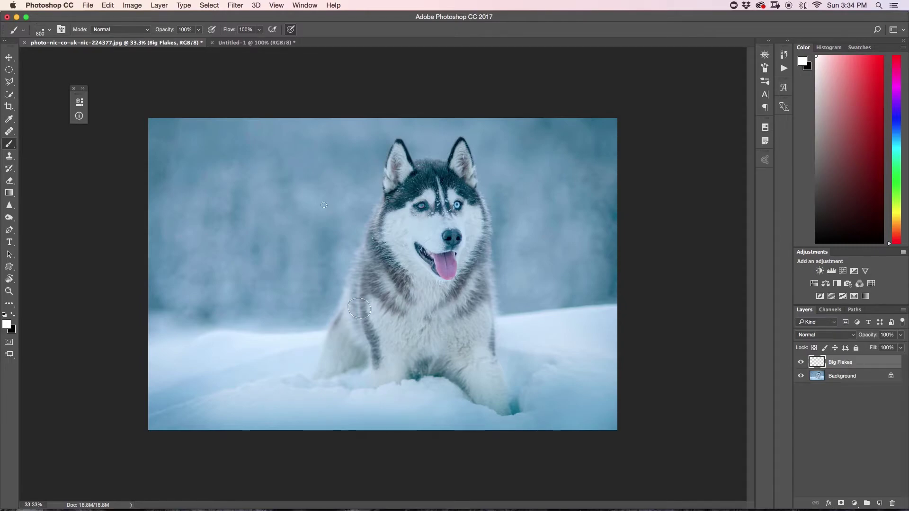
# Enlarge the brush to 900 px and paint large scattered white snowflakes across the photo on the Big Flakes layer
pyautogui.press(']')
pyautogui.moveTo(223, 221); pyautogui.dragTo(184, 332)
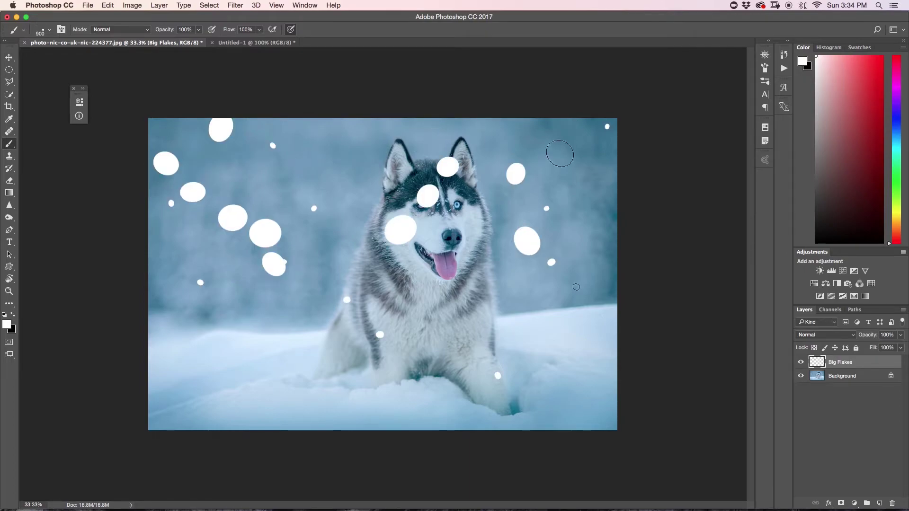
pyautogui.moveTo(192, 278); pyautogui.dragTo(417, 325)
pyautogui.moveTo(572, 85); pyautogui.dragTo(670, 358)
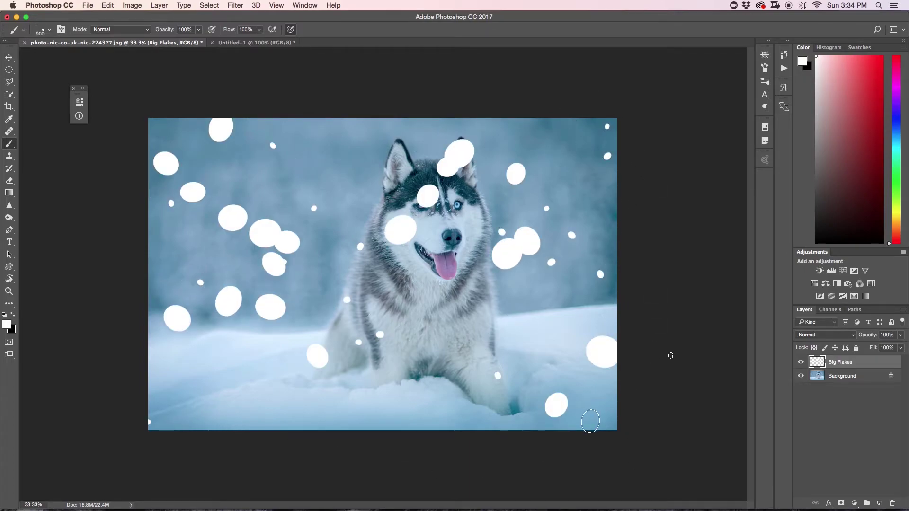
# Finish painting the large flakes on the Big Flakes layer, and add a new layer above it named "medium flakes"
pyautogui.moveTo(318, 121); pyautogui.dragTo(389, 201)
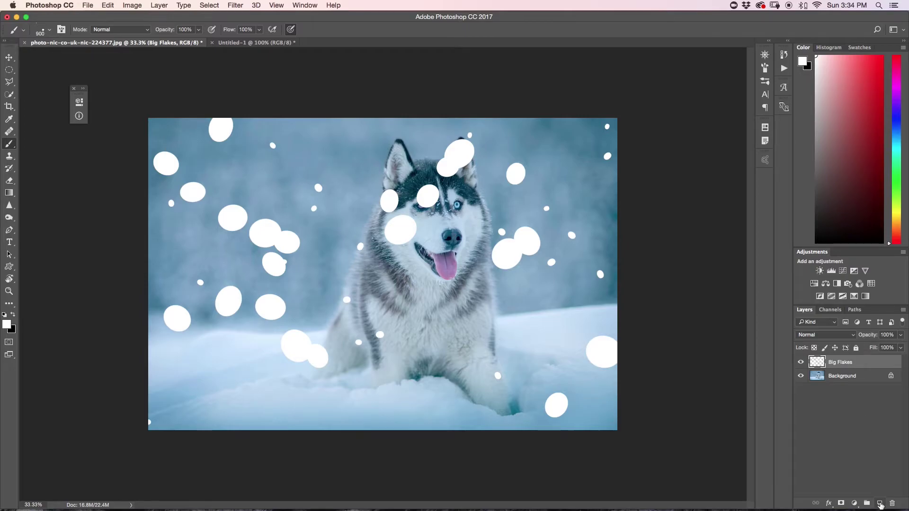
pyautogui.click(881, 505)
pyautogui.doubleClick(838, 363)
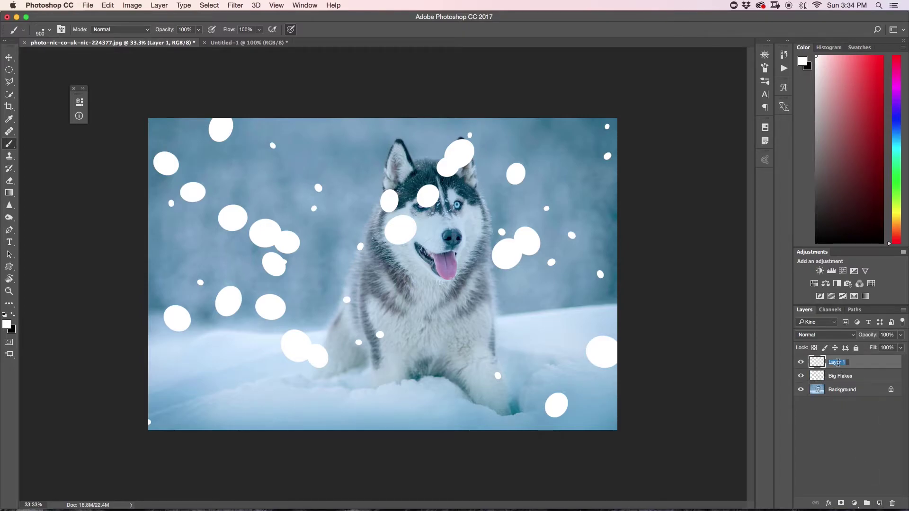
pyautogui.press('BackSpace')
pyautogui.write('medium flakes')
pyautogui.press('Return')
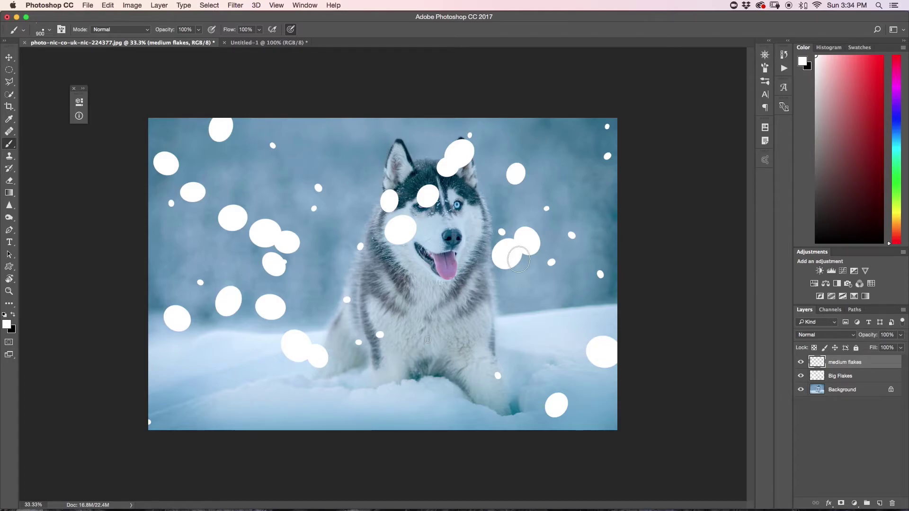
# Reduce the brush to 400 px and paint scattered white flakes across the whole photo on the medium flakes layer
pyautogui.press('[')
pyautogui.press('[')
pyautogui.press('[')
pyautogui.press('[')
pyautogui.press('[')
pyautogui.moveTo(213, 152); pyautogui.dragTo(207, 386)
pyautogui.moveTo(282, 108)
pyautogui.mouseDown()
pyautogui.moveTo(378, 294)
pyautogui.moveTo(513, 99)
pyautogui.moveTo(608, 199)
pyautogui.moveTo(597, 142)
pyautogui.moveTo(559, 142)
pyautogui.mouseUp()
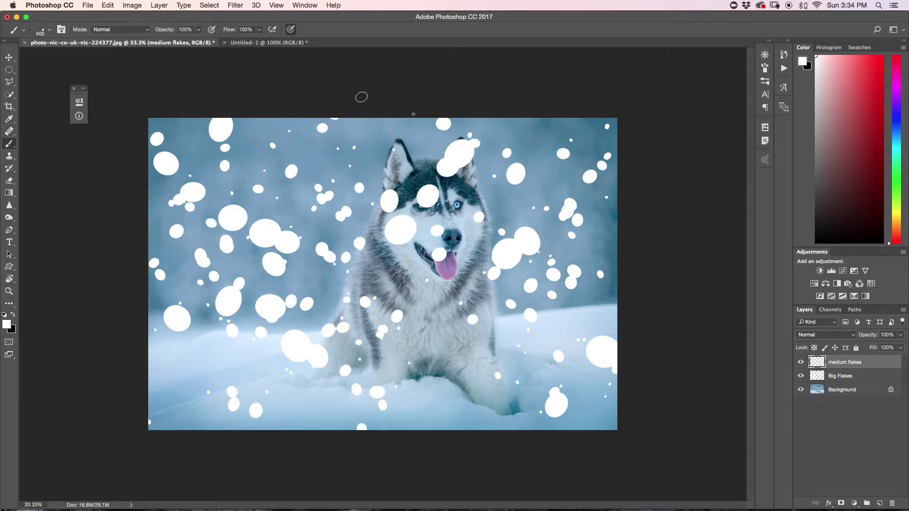
pyautogui.moveTo(431, 320); pyautogui.dragTo(497, 441)
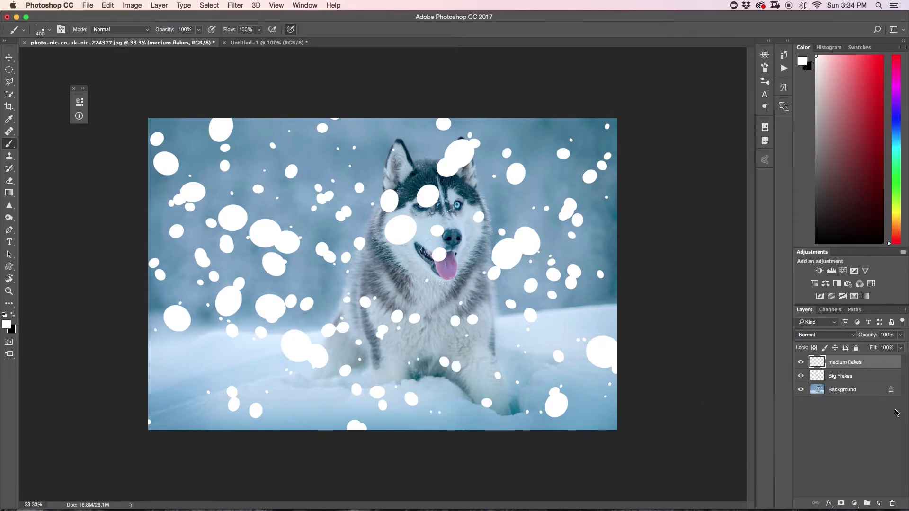
# Add a new layer above medium flakes and name it "small flakes"
pyautogui.click(879, 505)
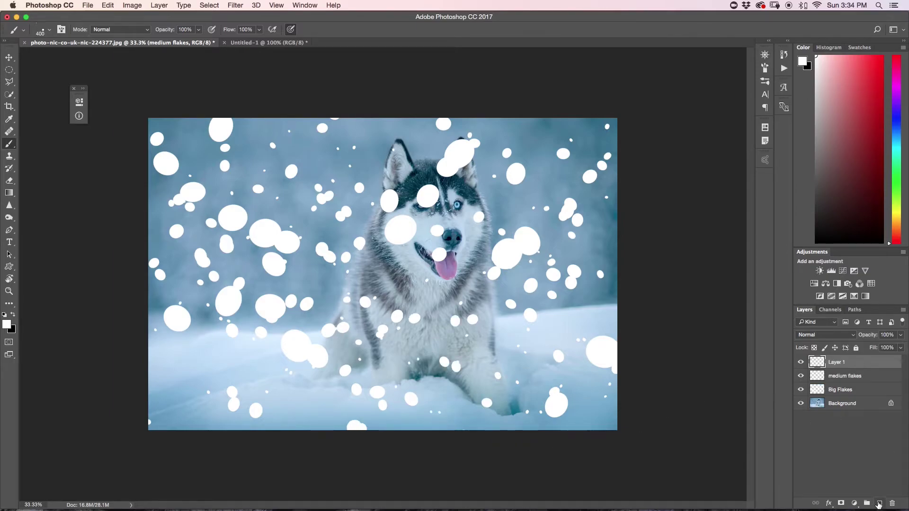
pyautogui.doubleClick(838, 362)
pyautogui.write('s')
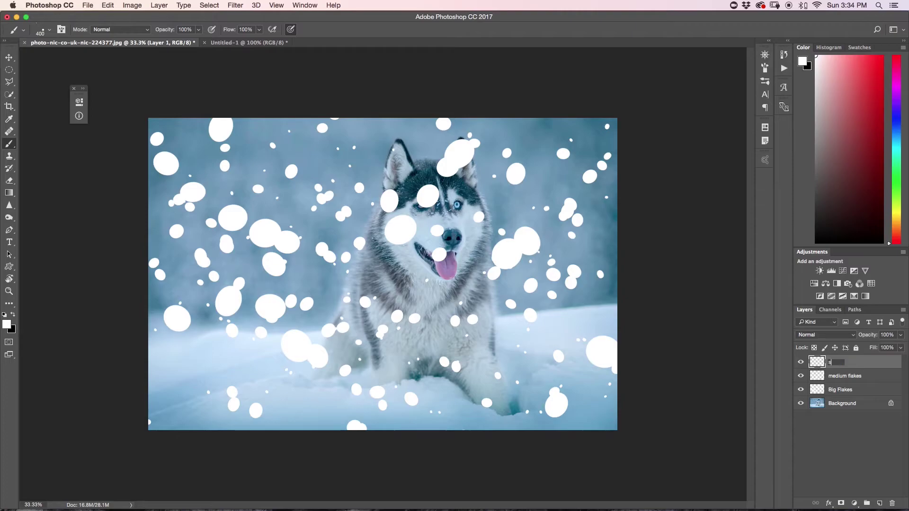
pyautogui.write('mall flakes')
pyautogui.press('Return')
# Reduce the brush to 150 px and paint many tiny scattered flakes across the photo on the small flakes layer
pyautogui.press('[')
pyautogui.press('[')
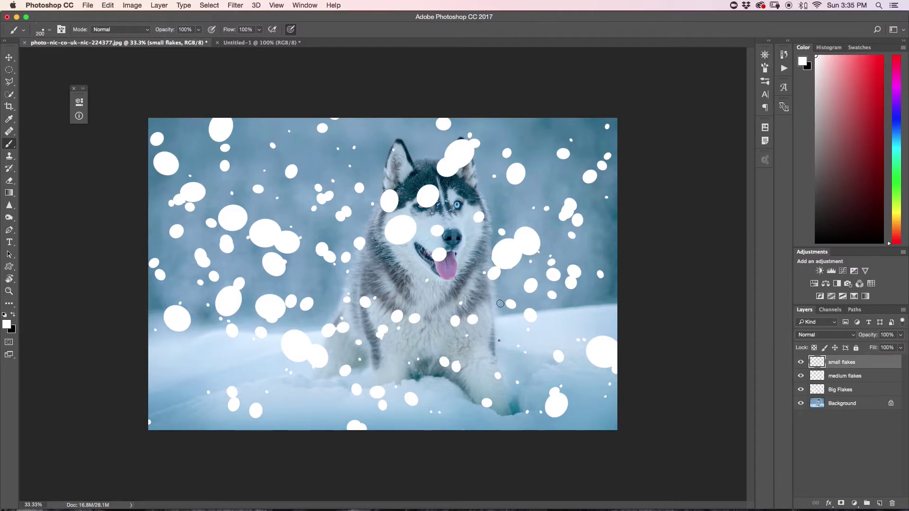
pyautogui.press('[')
pyautogui.press('[')
pyautogui.moveTo(234, 241)
pyautogui.mouseDown()
pyautogui.moveTo(180, 138)
pyautogui.moveTo(222, 221)
pyautogui.moveTo(363, 410)
pyautogui.moveTo(559, 95)
pyautogui.moveTo(599, 404)
pyautogui.mouseUp()
pyautogui.moveTo(374, 66)
pyautogui.mouseDown()
pyautogui.moveTo(362, 215)
pyautogui.moveTo(452, 190)
pyautogui.moveTo(424, 351)
pyautogui.moveTo(538, 390)
pyautogui.moveTo(545, 331)
pyautogui.mouseUp()
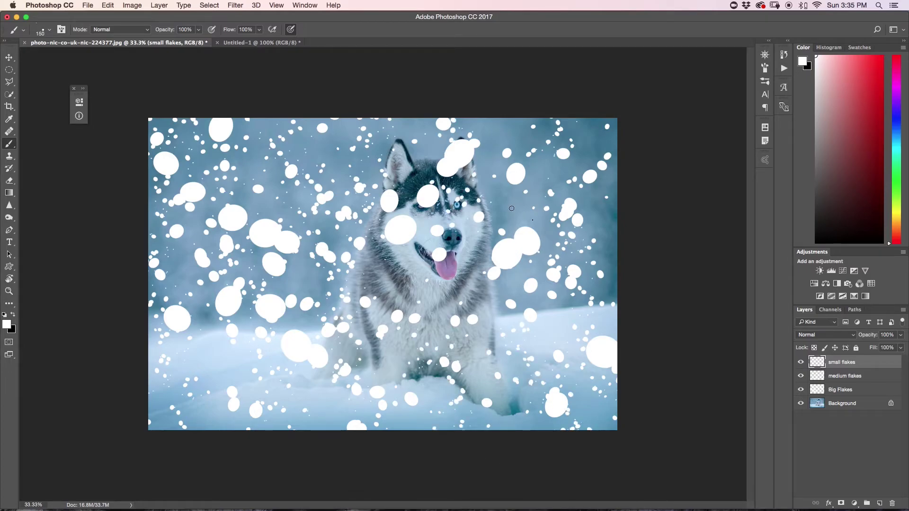
pyautogui.moveTo(521, 202); pyautogui.dragTo(613, 72)
pyautogui.moveTo(618, 129); pyautogui.dragTo(663, 226)
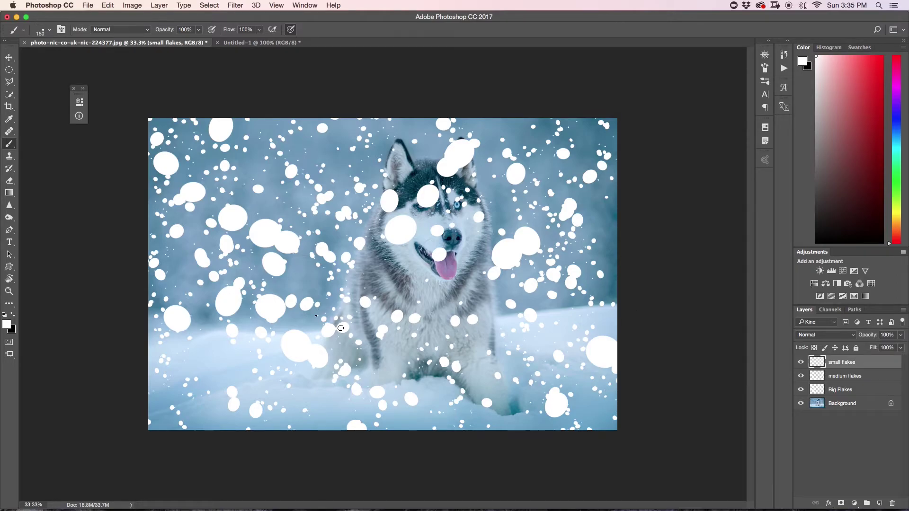
# Hide the small flakes and medium flakes layers, and convert the Big Flakes layer for smart filters
pyautogui.click(801, 363)
pyautogui.click(801, 376)
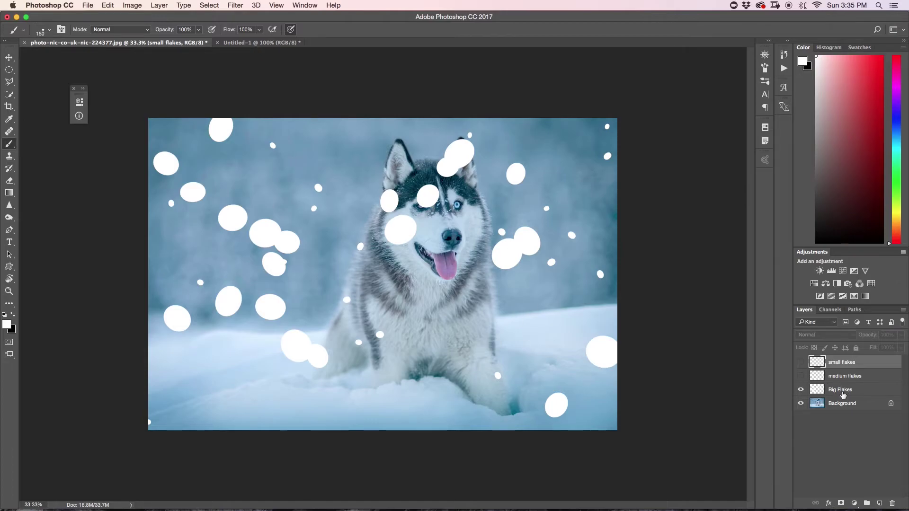
pyautogui.click(843, 393)
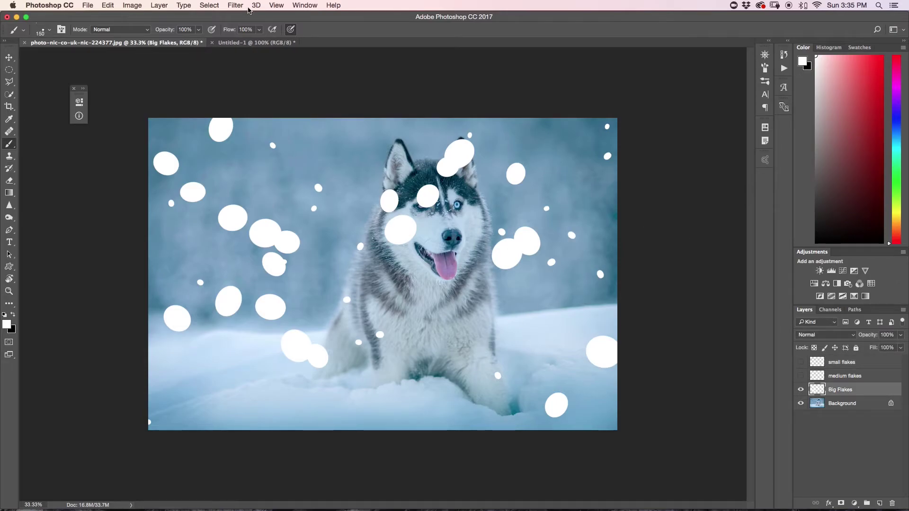
pyautogui.click(236, 5)
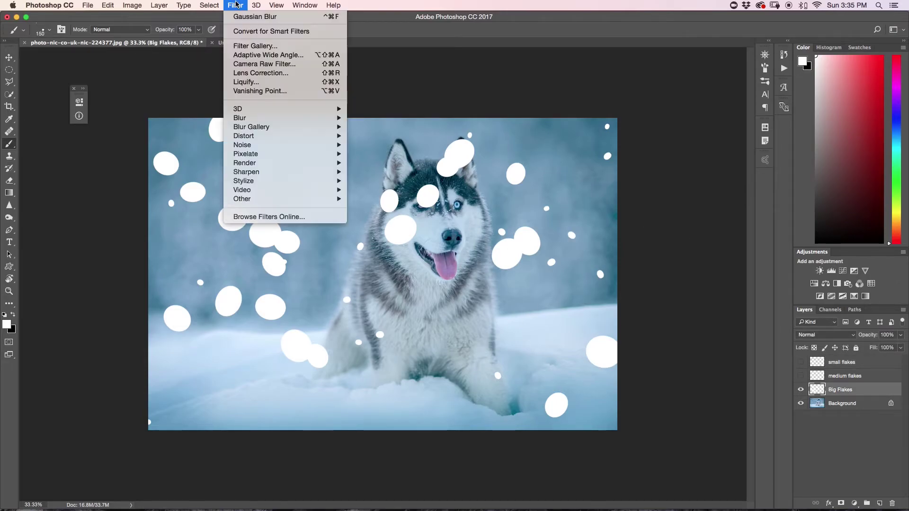
pyautogui.click(242, 32)
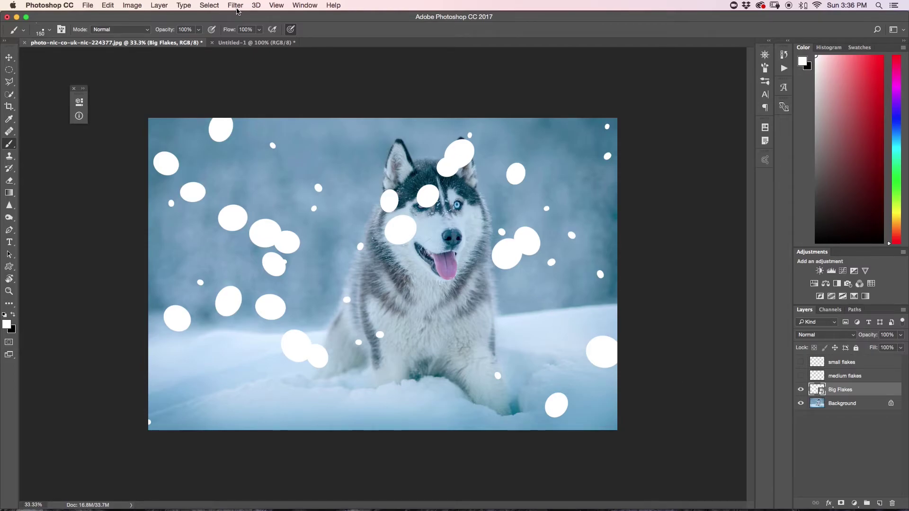
# Apply a Gaussian Blur with a 45.8 pixel radius to the Big Flakes layer
pyautogui.click(236, 6)
pyautogui.moveTo(291, 151)
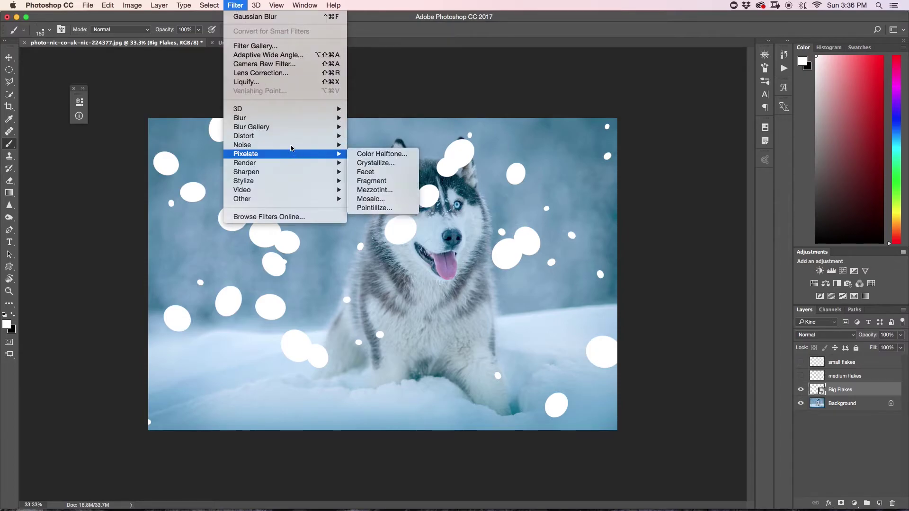
pyautogui.moveTo(285, 119)
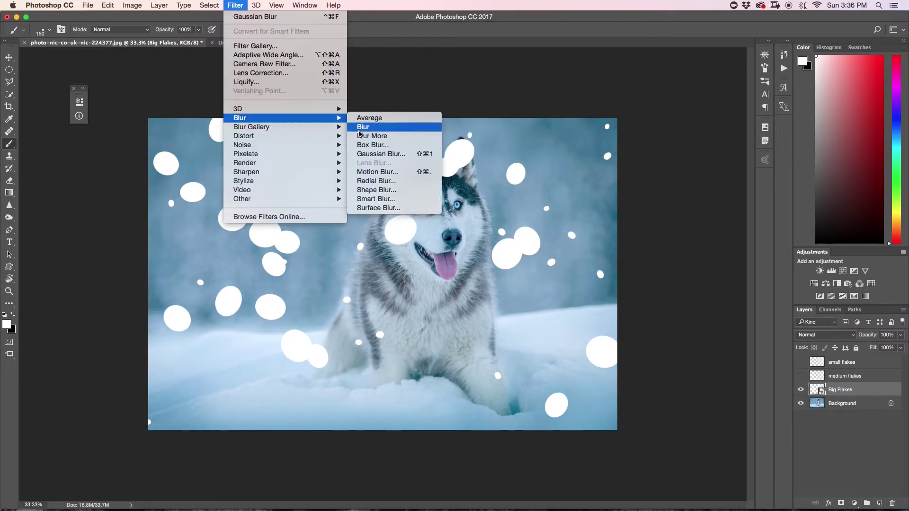
pyautogui.click(376, 153)
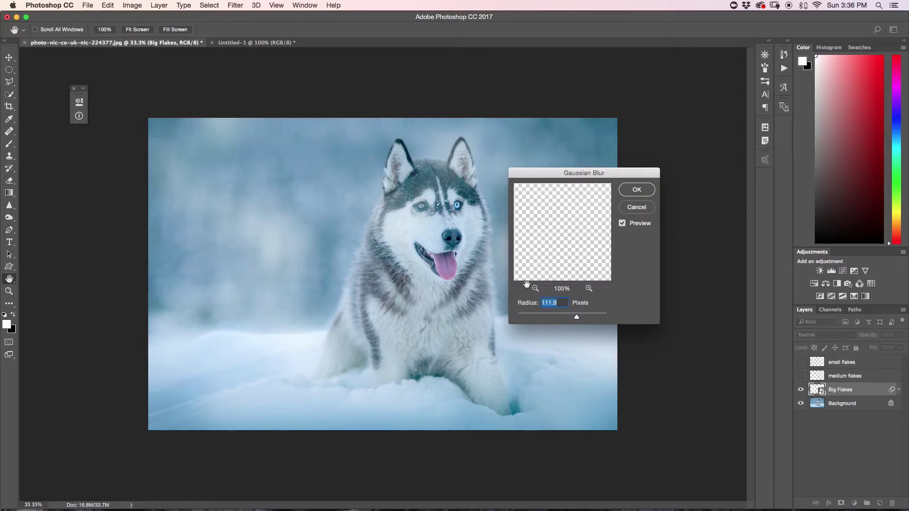
pyautogui.moveTo(577, 318)
pyautogui.mouseDown()
pyautogui.moveTo(519, 318)
pyautogui.moveTo(566, 319)
pyautogui.mouseUp()
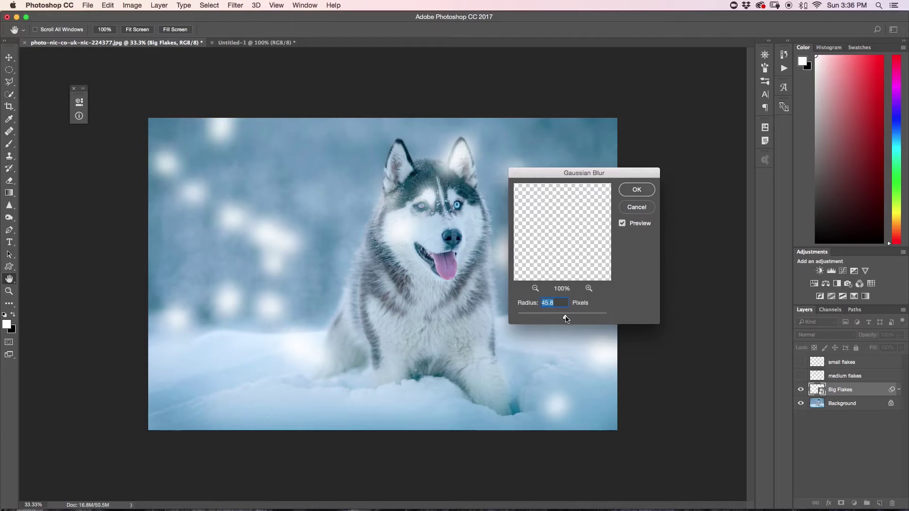
pyautogui.click(637, 189)
pyautogui.press('b')
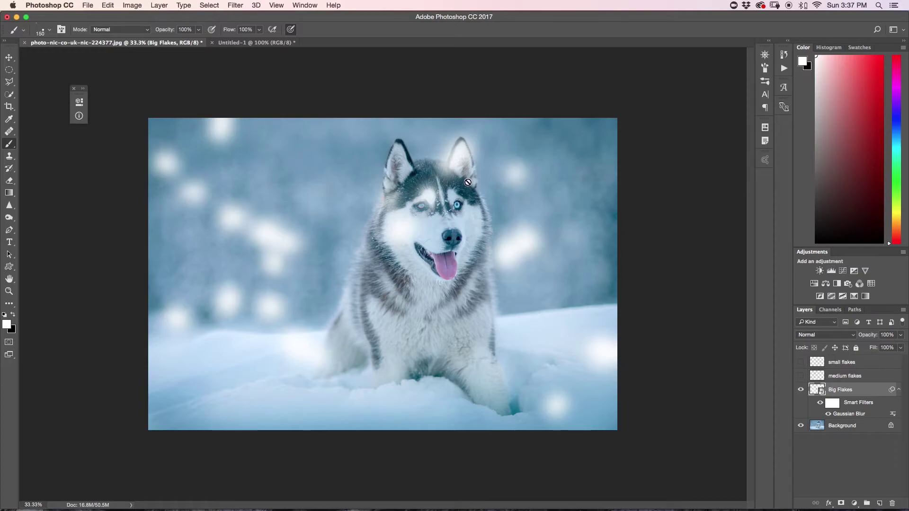
# Apply a Motion Blur to the Big Flakes layer at a 61° angle with a distance of 154 pixels
pyautogui.click(237, 5)
pyautogui.moveTo(287, 119)
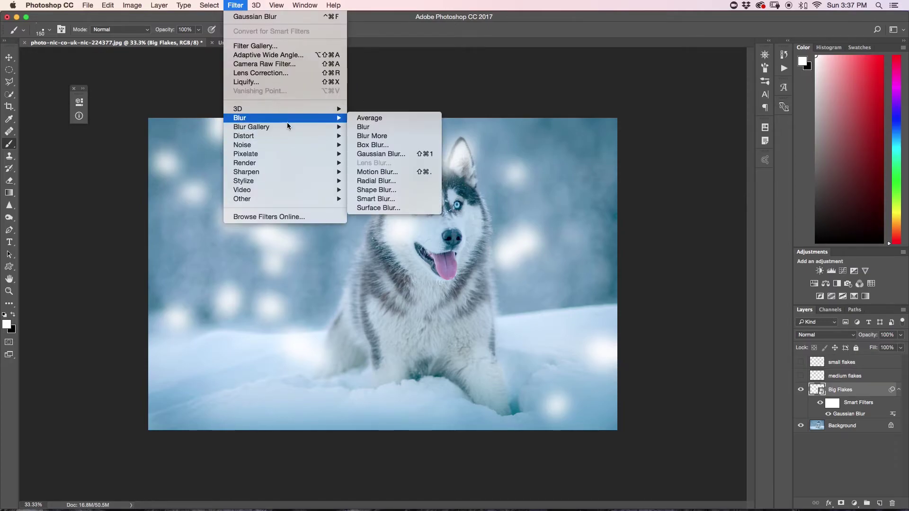
pyautogui.click(414, 174)
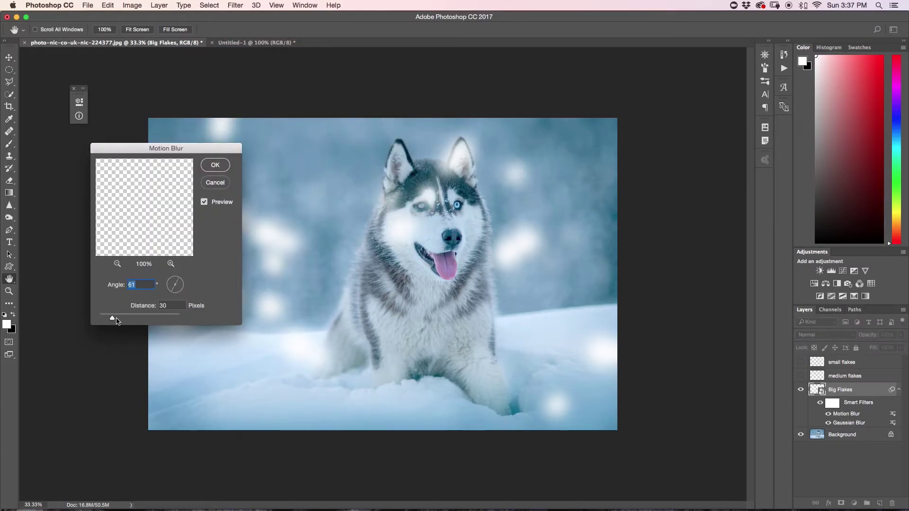
pyautogui.moveTo(113, 321); pyautogui.dragTo(136, 319)
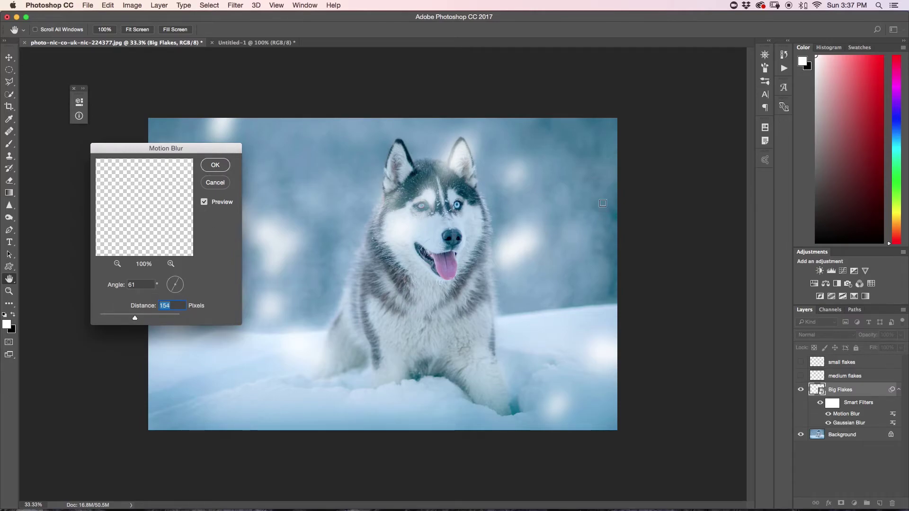
pyautogui.click(227, 169)
pyautogui.press('b')
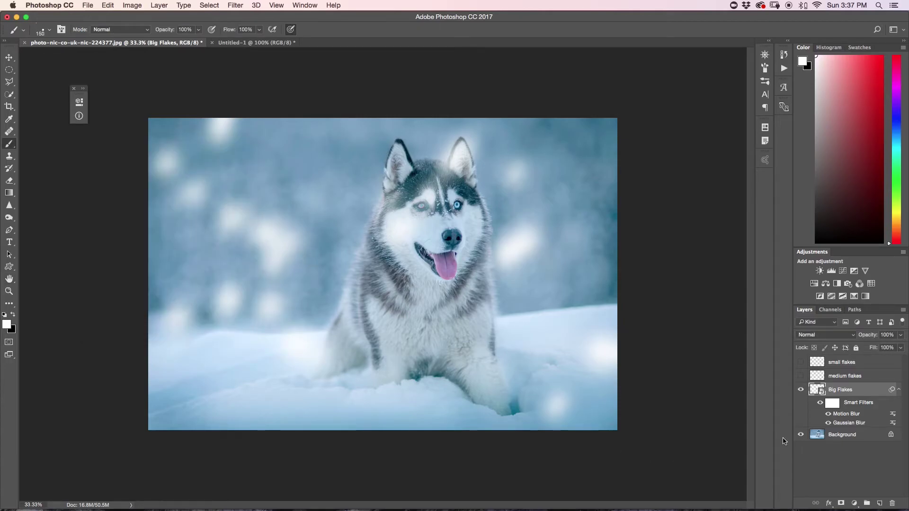
# Show the medium flakes layer, hide Big Flakes, and convert medium flakes for smart filters
pyautogui.click(851, 378)
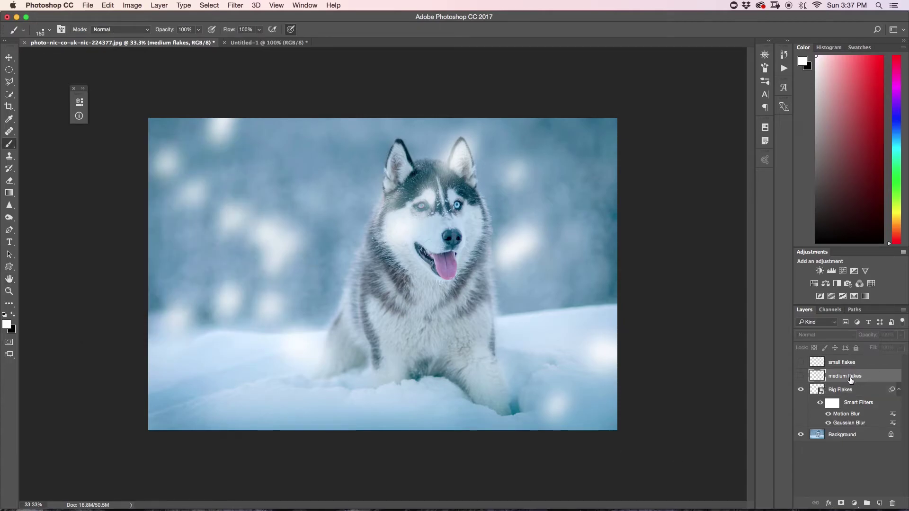
pyautogui.click(801, 376)
pyautogui.click(801, 390)
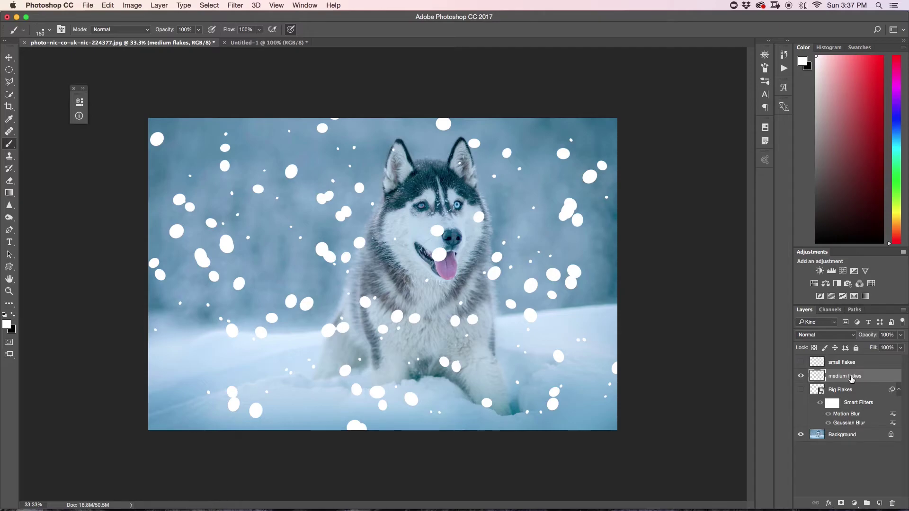
pyautogui.click(235, 5)
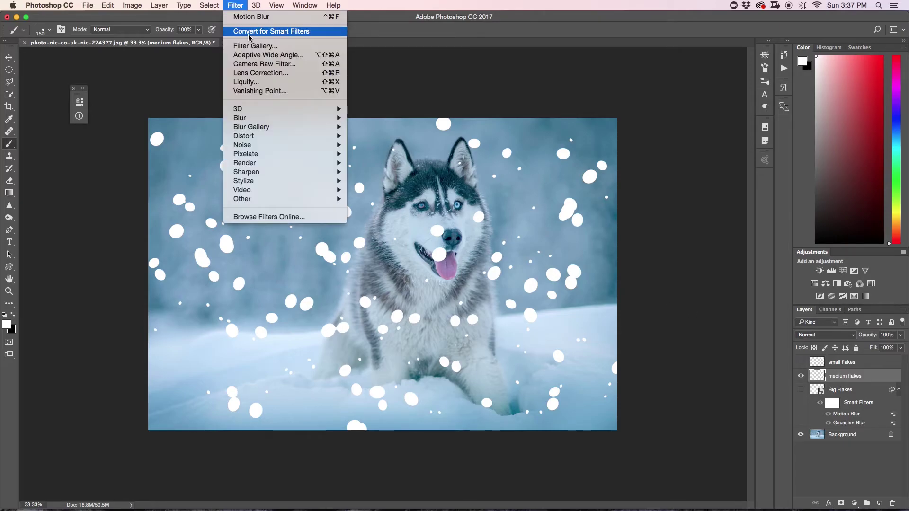
pyautogui.click(248, 33)
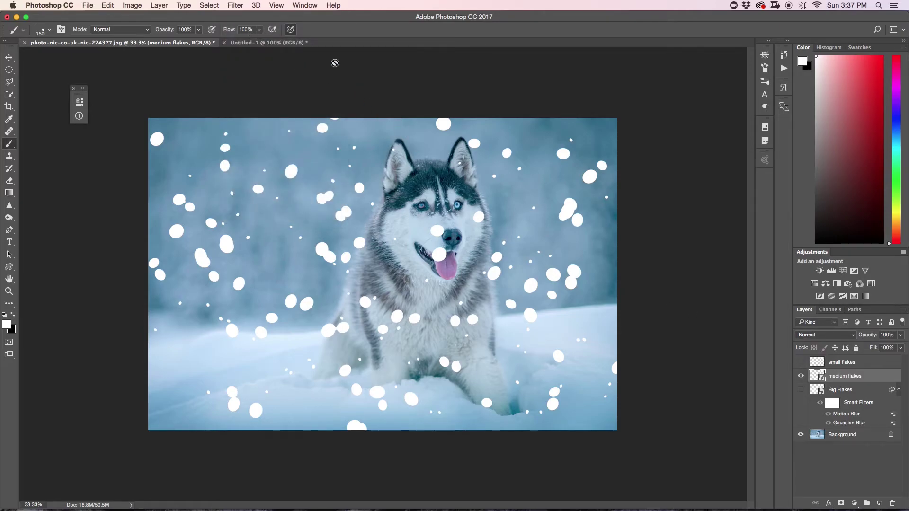
# Apply a Gaussian Blur with a radius of about 9.9 pixels to the medium flakes layer
pyautogui.click(237, 6)
pyautogui.moveTo(255, 118)
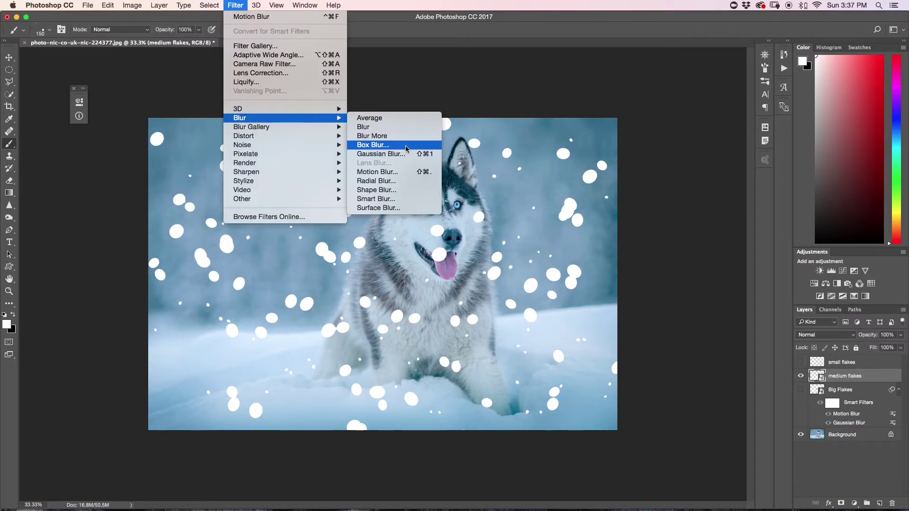
pyautogui.click(411, 153)
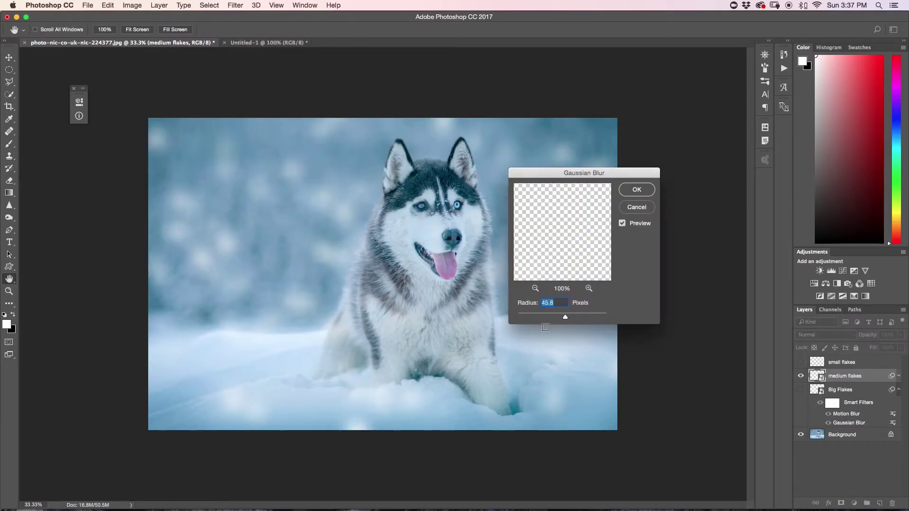
pyautogui.moveTo(565, 318); pyautogui.dragTo(551, 318)
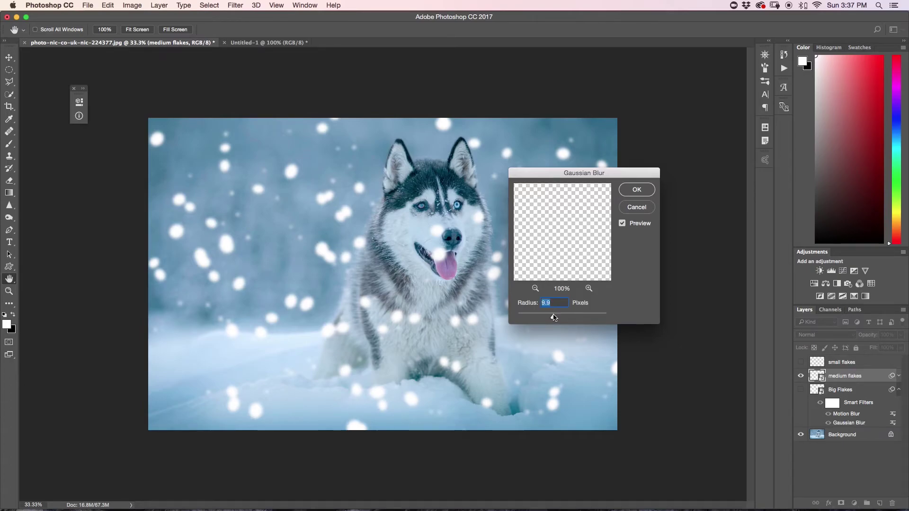
pyautogui.moveTo(554, 318); pyautogui.dragTo(554, 319)
pyautogui.click(643, 194)
pyautogui.press('b')
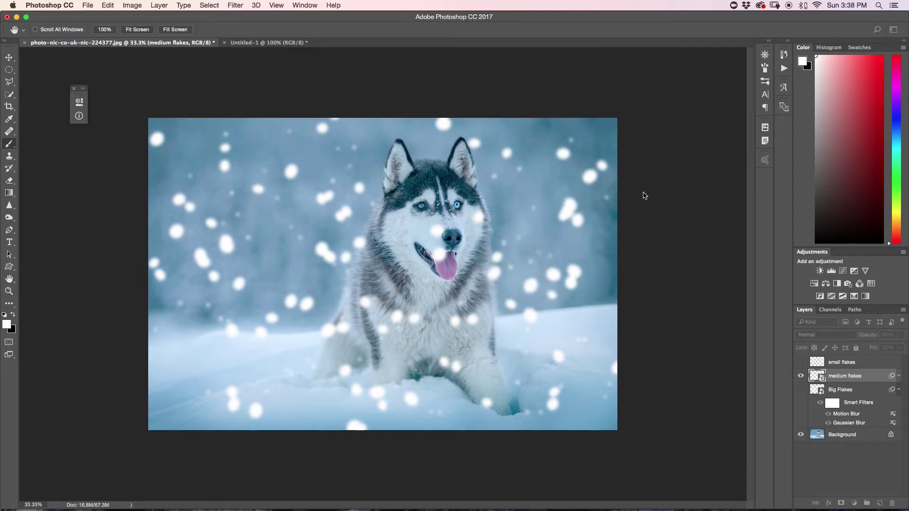
# Apply a Motion Blur to the medium flakes layer at a 61° angle with a distance of 38 pixels
pyautogui.click(235, 6)
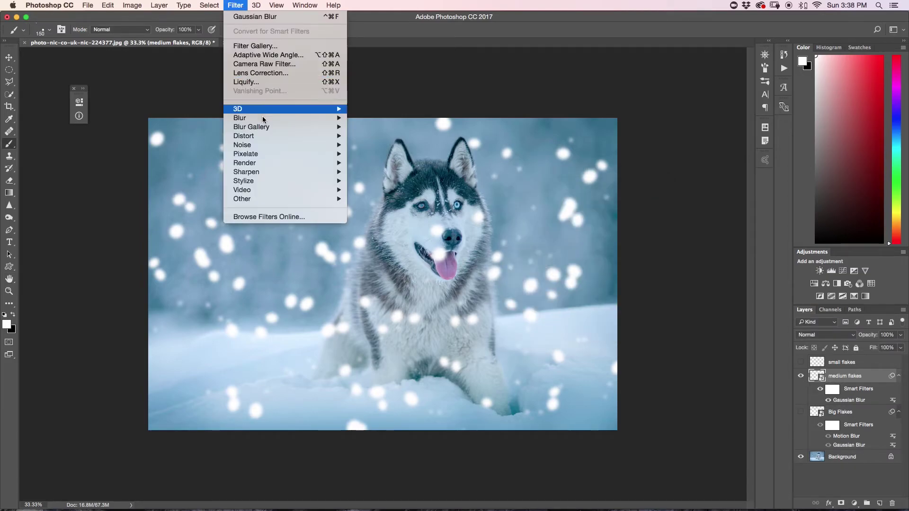
pyautogui.moveTo(263, 122)
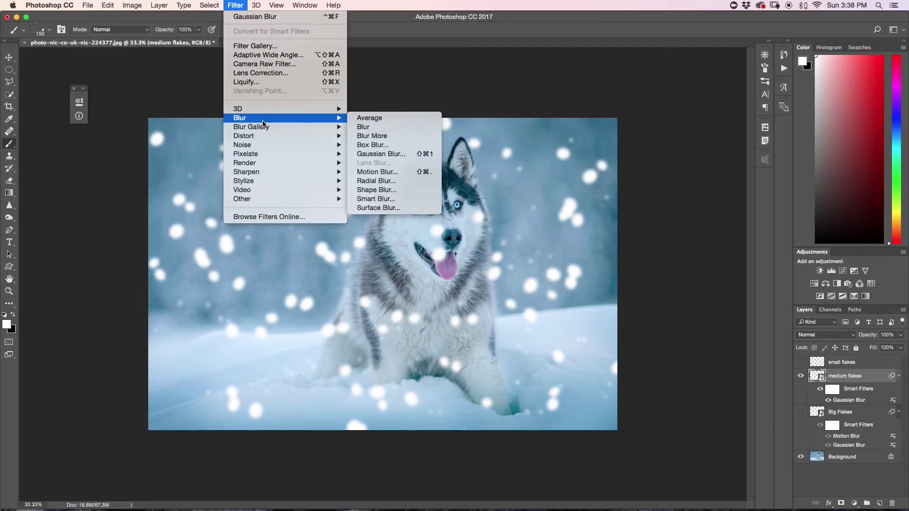
pyautogui.click(378, 172)
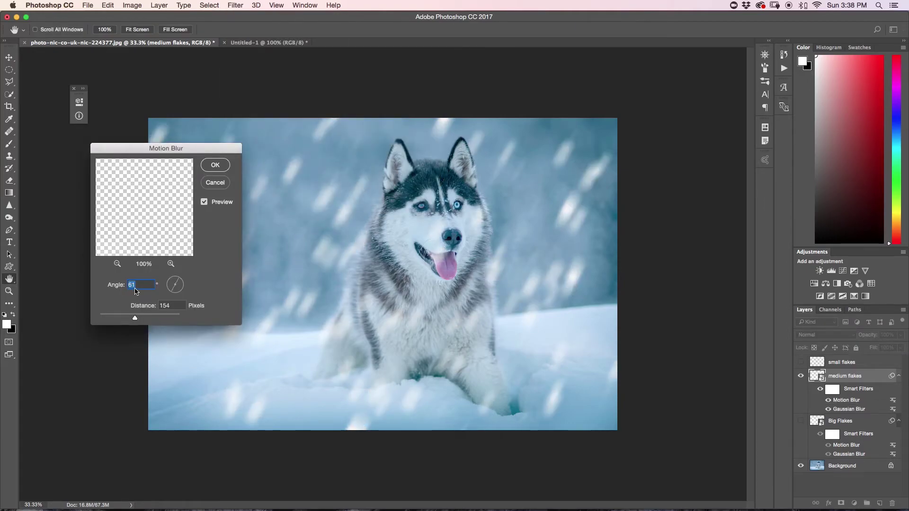
pyautogui.moveTo(135, 318); pyautogui.dragTo(121, 319)
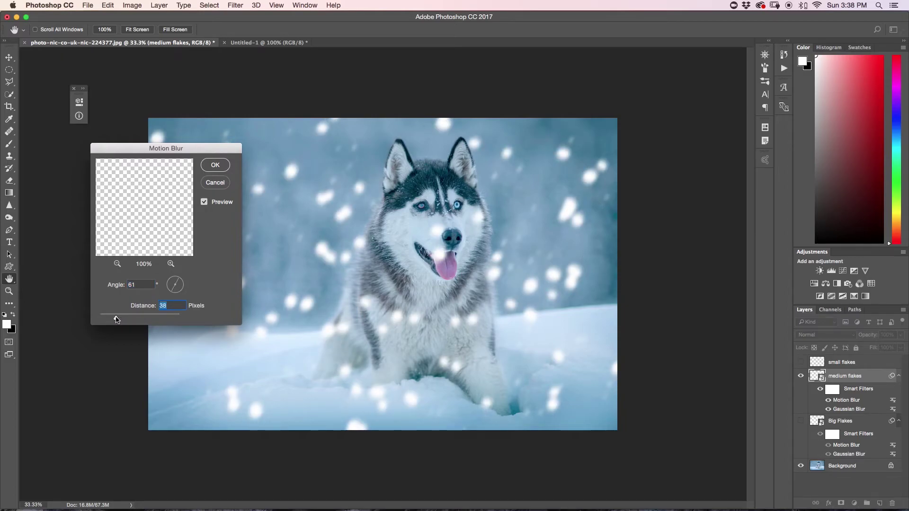
pyautogui.click(218, 166)
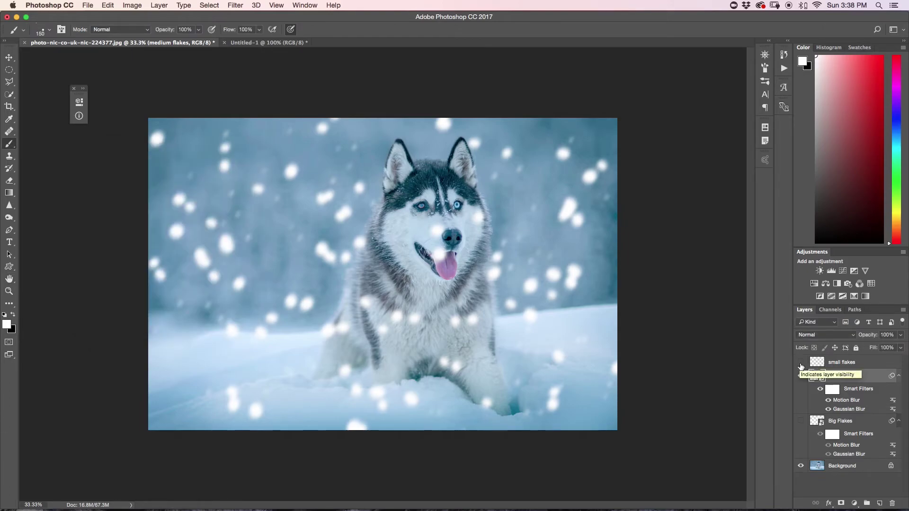
# Show the small flakes layer, hide medium flakes, and convert small flakes for smart filters
pyautogui.click(801, 365)
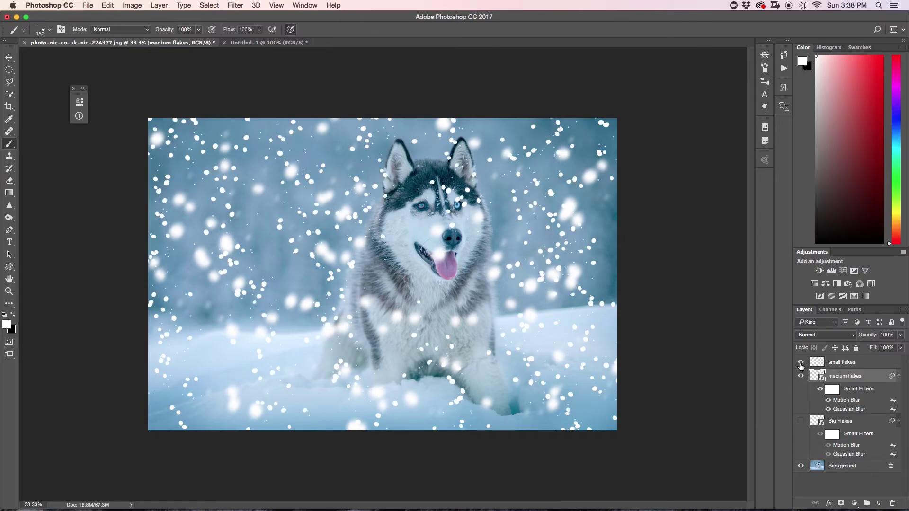
pyautogui.click(801, 376)
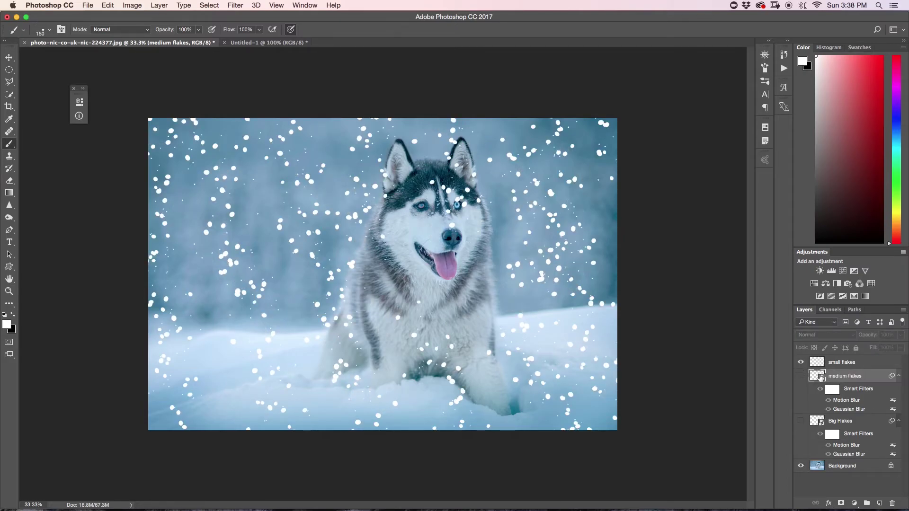
pyautogui.click(843, 363)
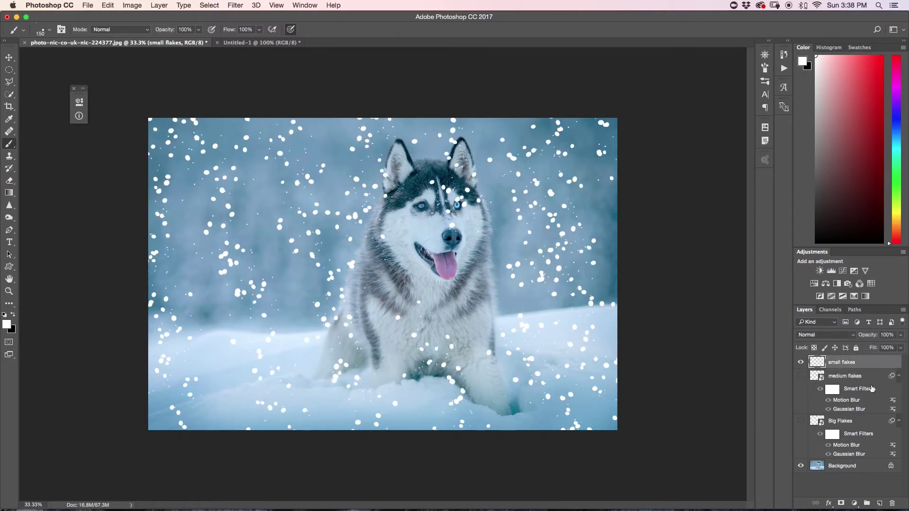
pyautogui.click(238, 7)
pyautogui.click(245, 36)
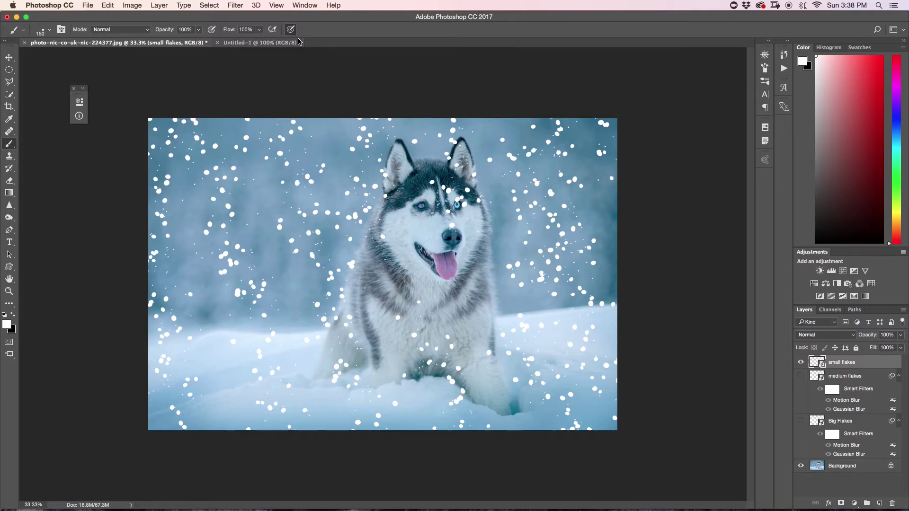
# Apply a Gaussian Blur with a 3.0 pixel radius to the small flakes layer
pyautogui.click(239, 7)
pyautogui.moveTo(268, 118)
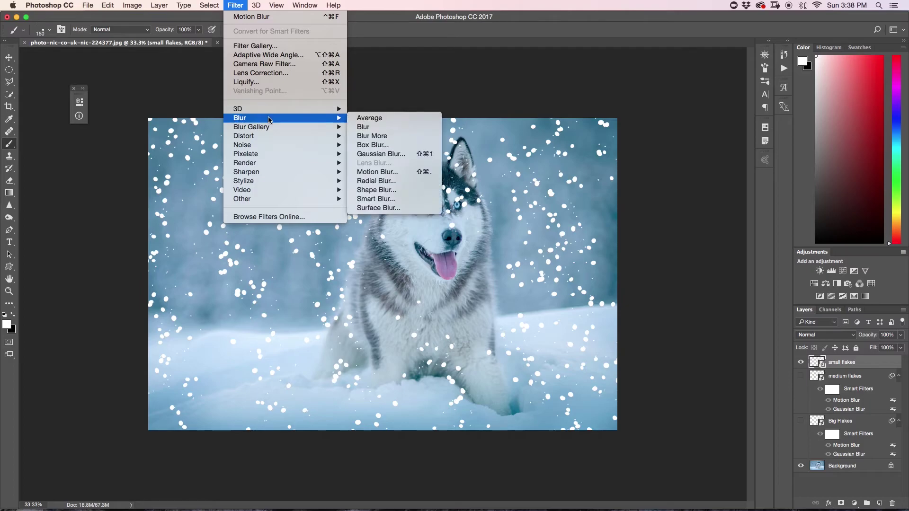
pyautogui.click(416, 154)
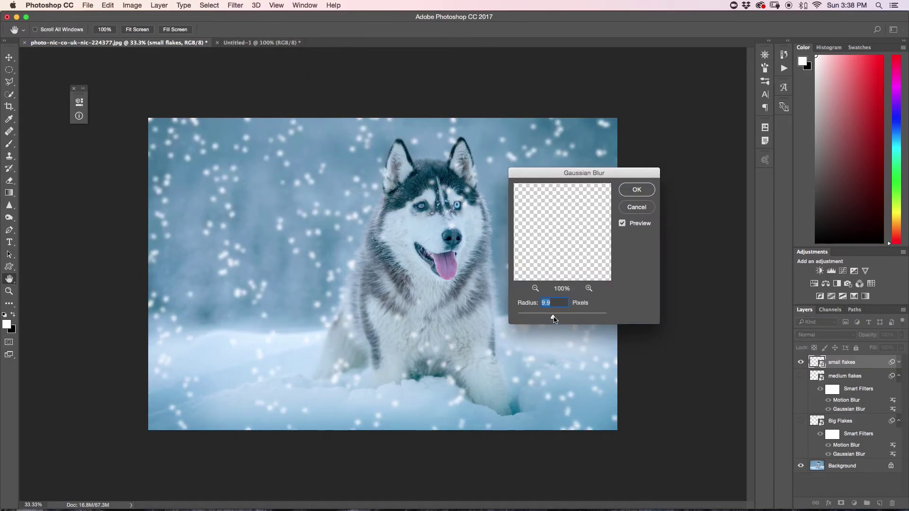
pyautogui.moveTo(548, 318); pyautogui.dragTo(535, 317)
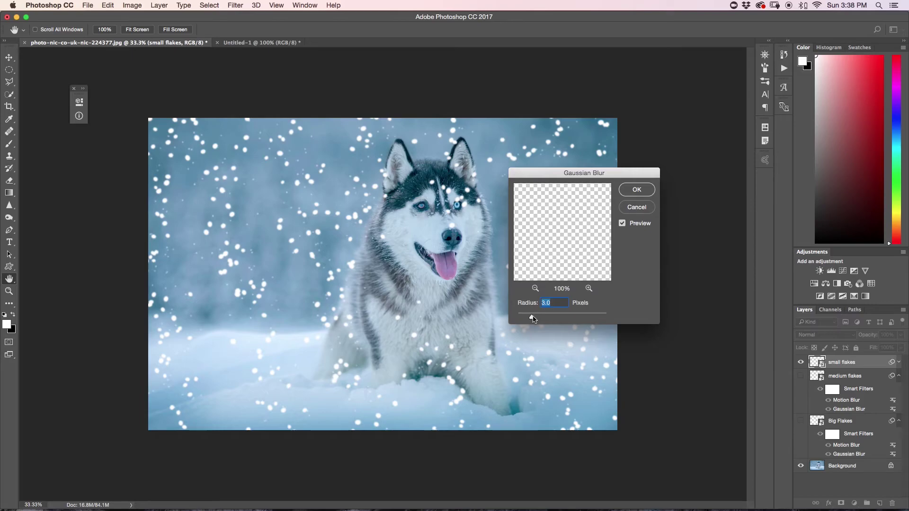
pyautogui.click(639, 194)
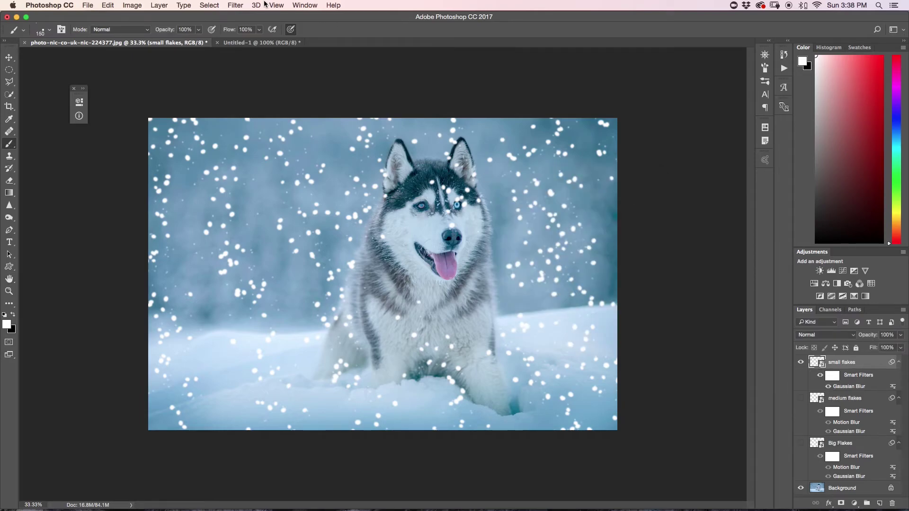
# Apply a Motion Blur to the small flakes layer at a 61° angle with a distance of 14 pixels
pyautogui.click(235, 5)
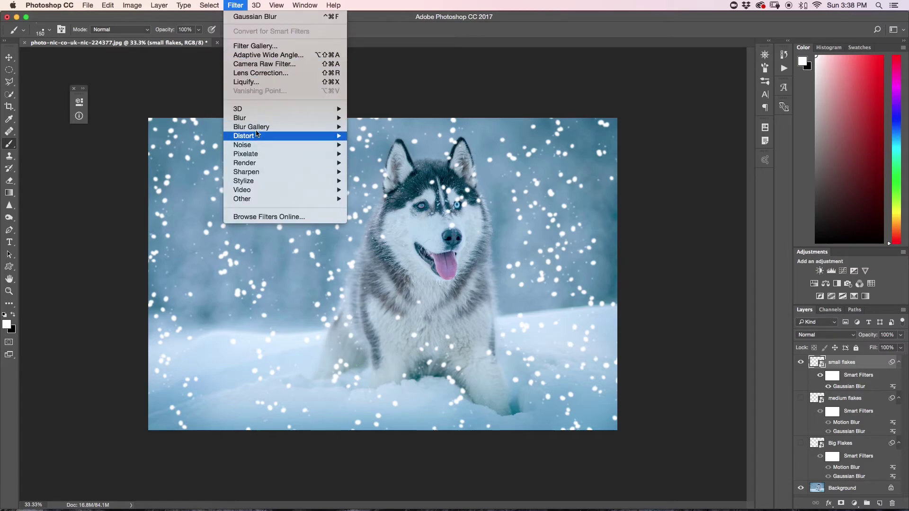
pyautogui.moveTo(256, 120)
pyautogui.click(389, 171)
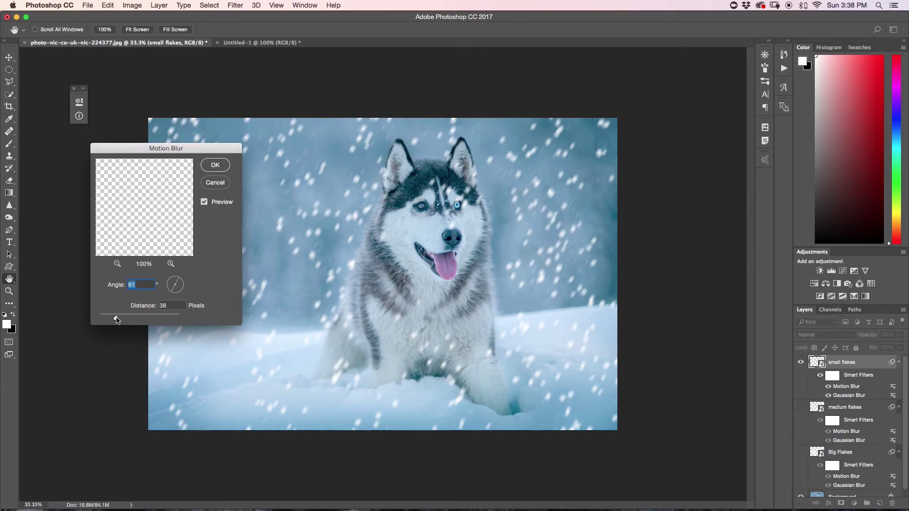
pyautogui.moveTo(117, 320); pyautogui.dragTo(108, 321)
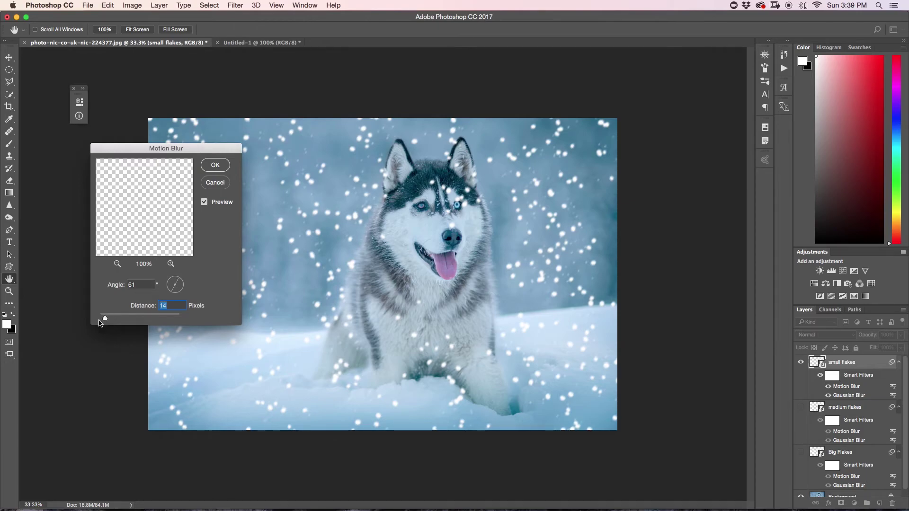
pyautogui.click(216, 165)
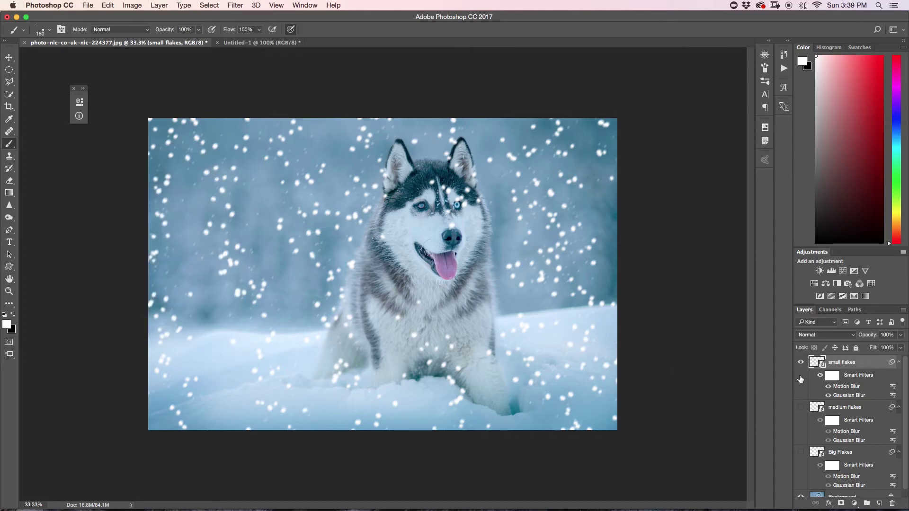
# Show the medium flakes and Big Flakes layers again and reduce the brush size to 50 pixels
pyautogui.click(801, 452)
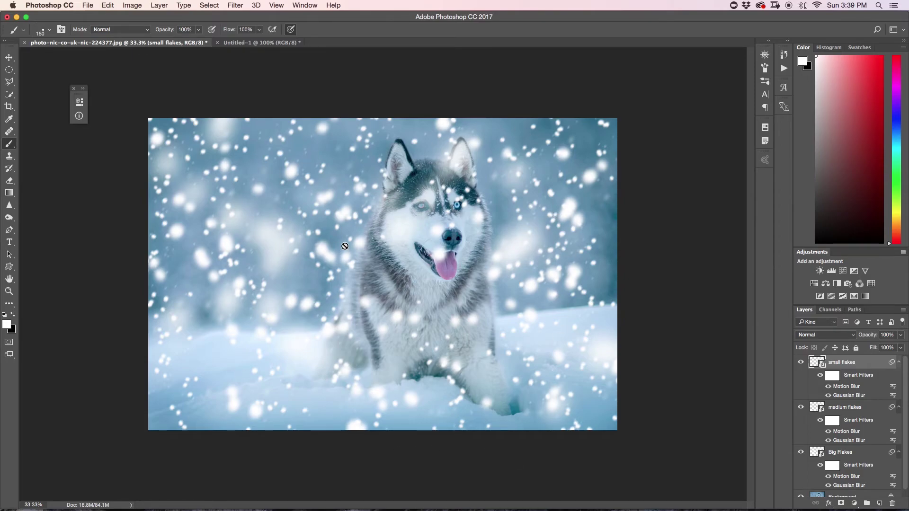
pyautogui.press('[')
pyautogui.press('[')
pyautogui.press('[')
pyautogui.press('[')
pyautogui.press('[')
pyautogui.press('[')
pyautogui.press('[')
pyautogui.scroll(-1, 838, 458)
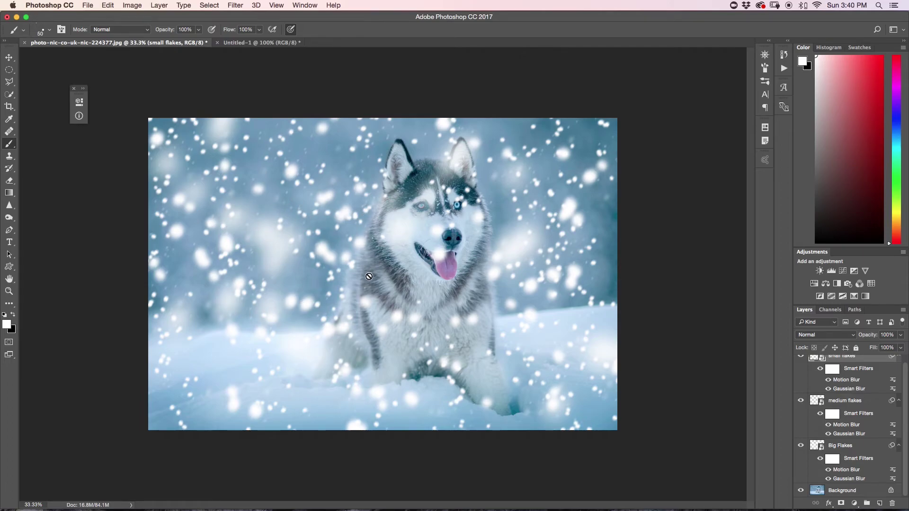
# Reopen the Gaussian Blur smart filter of the Big Flakes layer and fine-tune its radius
pyautogui.doubleClick(846, 479)
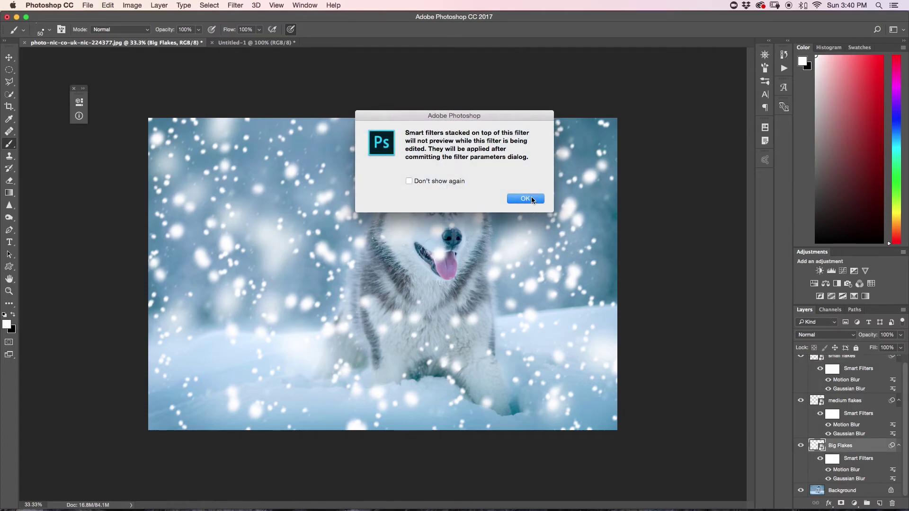
pyautogui.click(525, 198)
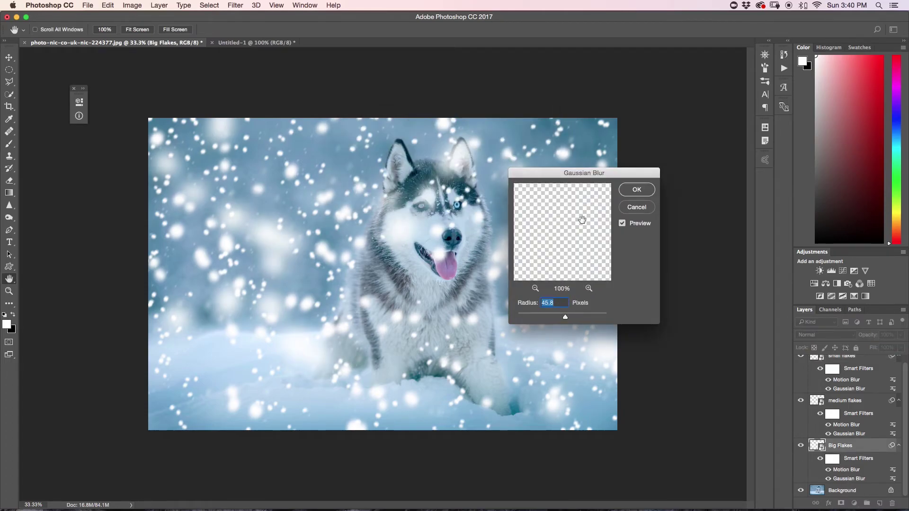
pyautogui.moveTo(566, 320)
pyautogui.mouseDown()
pyautogui.moveTo(551, 320)
pyautogui.moveTo(565, 320)
pyautogui.mouseUp()
pyautogui.click(637, 190)
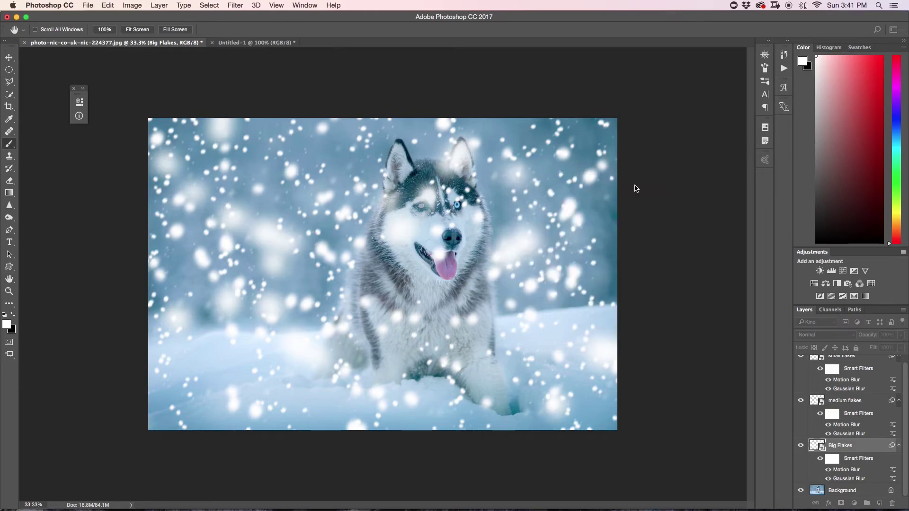
pyautogui.press('b')
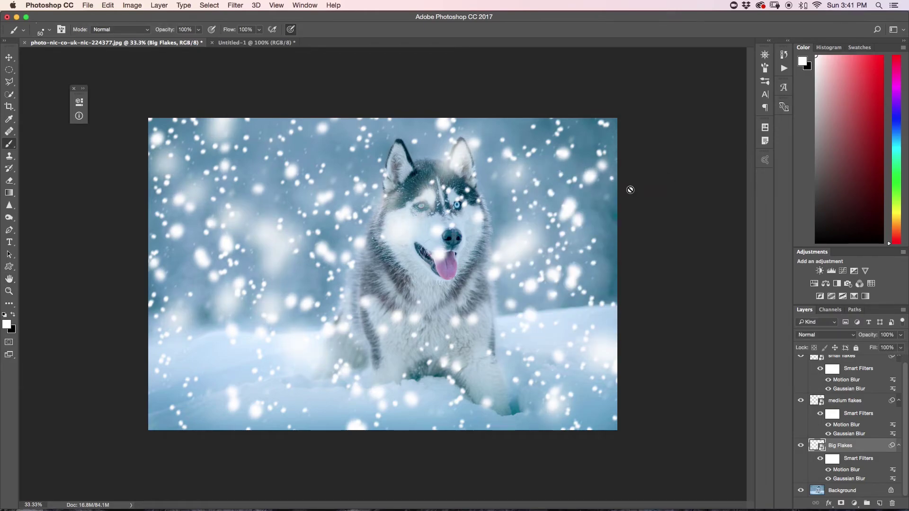
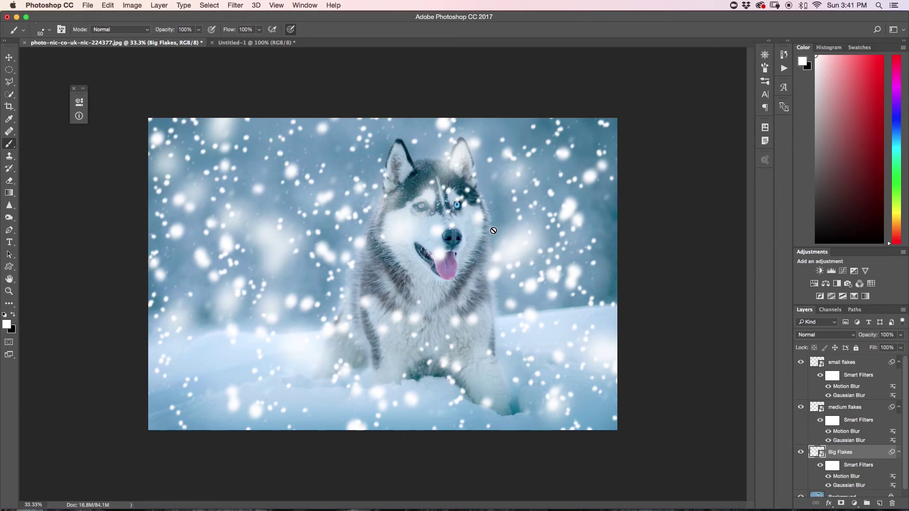
# Compare the photo with and without the small flakes layer, and add a layer mask to that layer
pyautogui.click(801, 363)
pyautogui.click(801, 363)
pyautogui.click(801, 363)
pyautogui.click(801, 363)
pyautogui.click(801, 362)
pyautogui.click(801, 363)
pyautogui.click(850, 364)
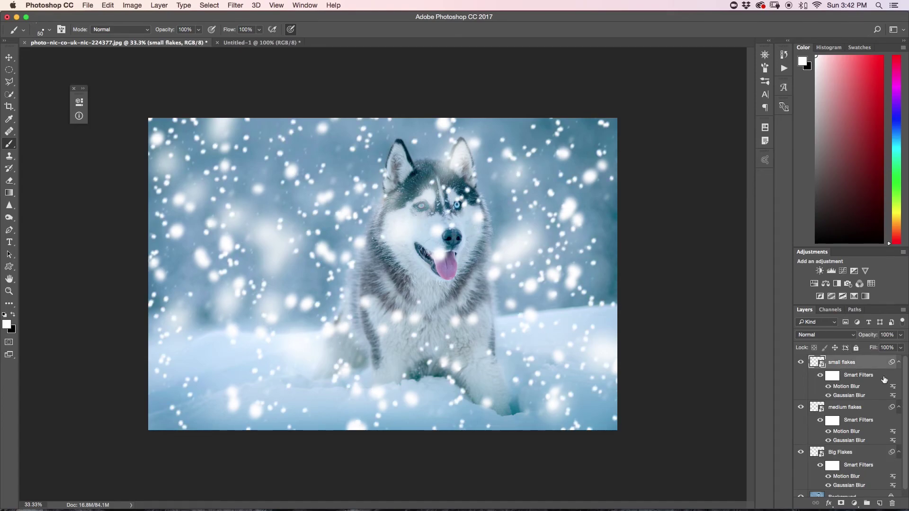
pyautogui.click(841, 503)
# Paint black on the small flakes mask with a 230 pixel soft round brush to hide flakes between the husky's eyes
pyautogui.press('x')
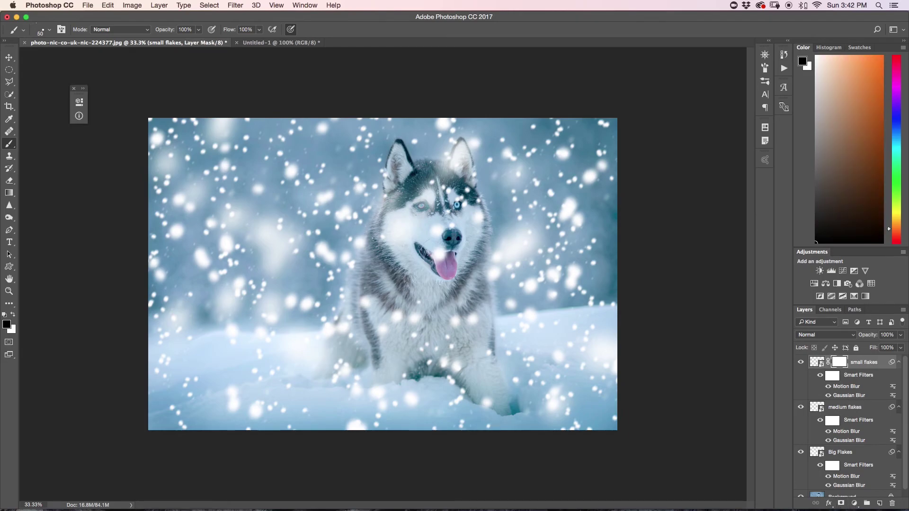
pyautogui.click(50, 30)
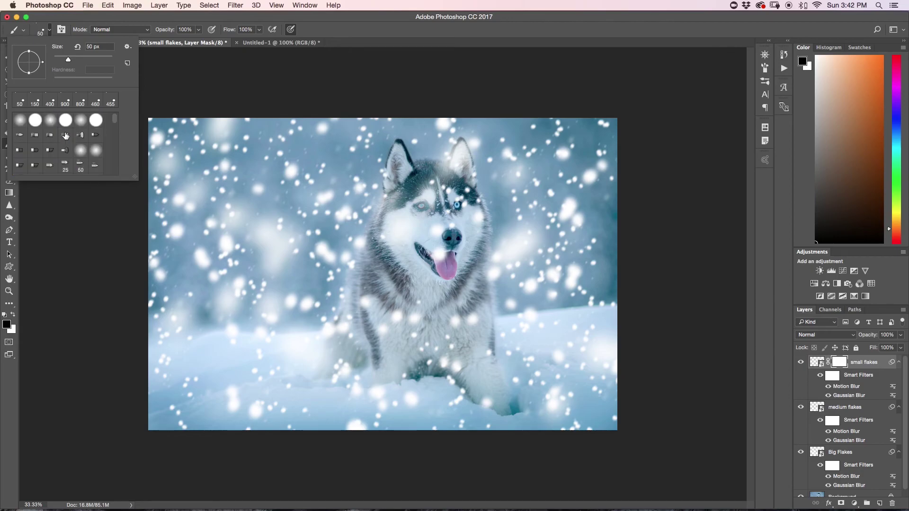
pyautogui.click(20, 122)
pyautogui.click(79, 244)
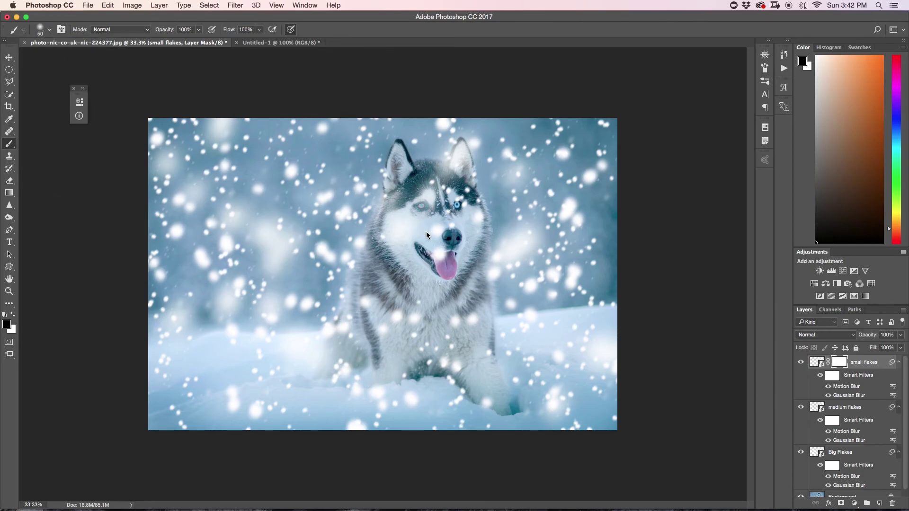
pyautogui.keyDown('ctrl'); pyautogui.keyDown('alt'); pyautogui.moveTo(425, 233); pyautogui.dragTo(448, 235); pyautogui.keyUp('alt'); pyautogui.keyUp('ctrl')
pyautogui.moveTo(438, 183)
pyautogui.mouseDown()
pyautogui.moveTo(473, 204)
pyautogui.moveTo(464, 186)
pyautogui.moveTo(451, 243)
pyautogui.moveTo(432, 252)
pyautogui.moveTo(456, 247)
pyautogui.mouseUp()
pyautogui.press('super+z')
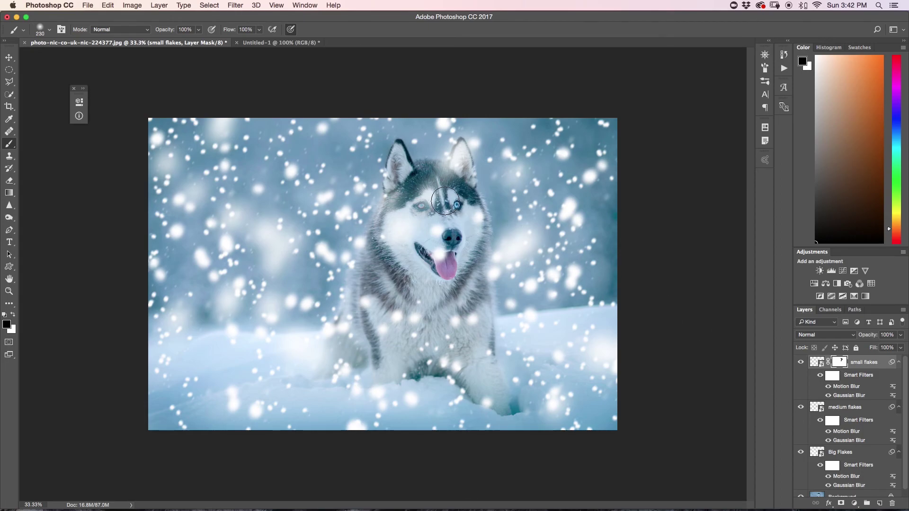
# Add a layer mask to Big Flakes and paint out the large blurred flake covering the husky's darker eye
pyautogui.click(801, 409)
pyautogui.click(800, 408)
pyautogui.click(800, 453)
pyautogui.click(800, 453)
pyautogui.click(850, 454)
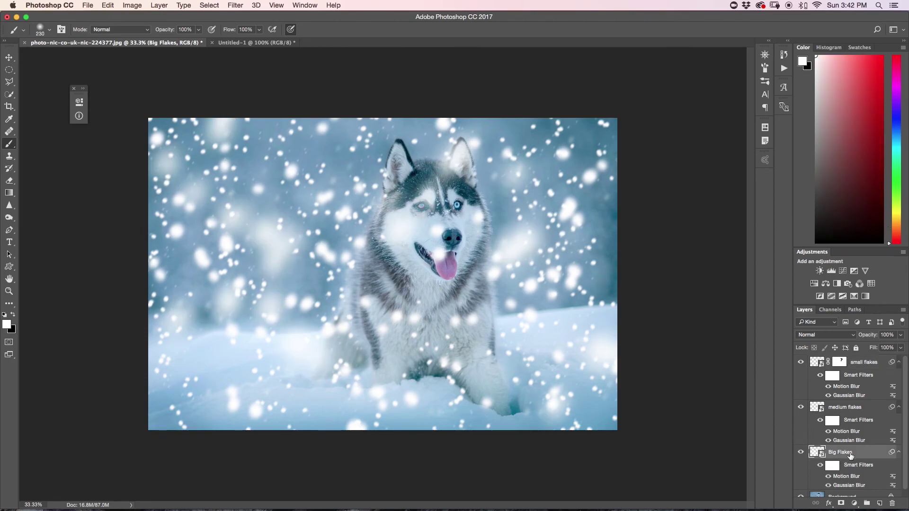
pyautogui.click(842, 504)
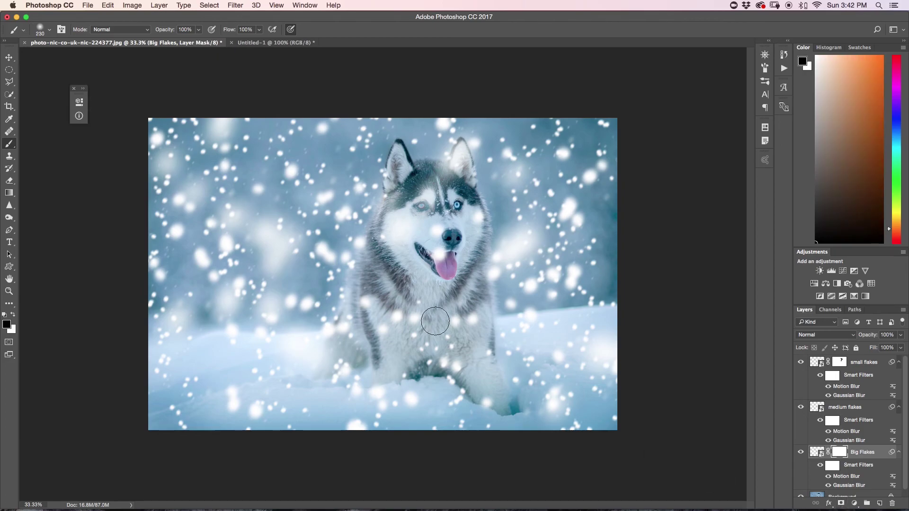
pyautogui.moveTo(427, 196)
pyautogui.mouseDown()
pyautogui.moveTo(419, 203)
pyautogui.moveTo(438, 197)
pyautogui.moveTo(413, 205)
pyautogui.moveTo(425, 233)
pyautogui.moveTo(421, 199)
pyautogui.mouseUp()
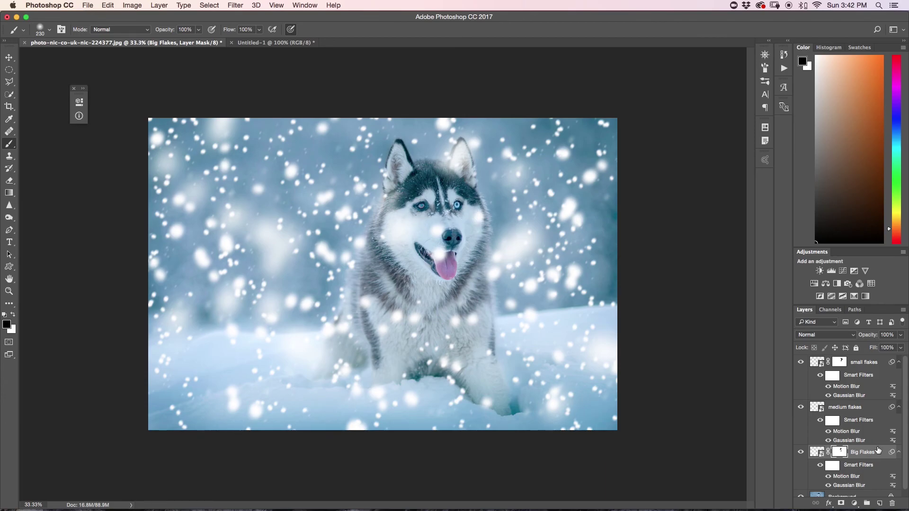
# Add a layer mask to medium flakes and paint out the flake over the husky's mouth and tongue
pyautogui.click(855, 407)
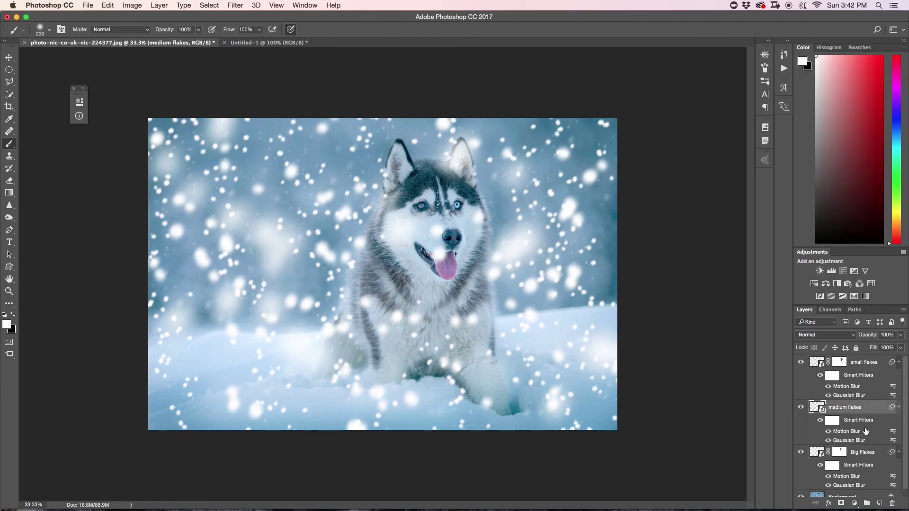
pyautogui.click(843, 505)
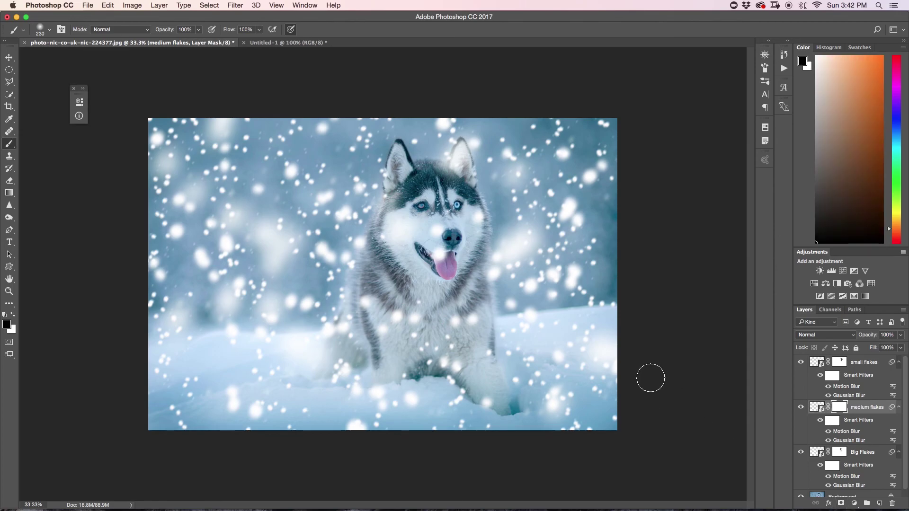
pyautogui.moveTo(452, 261)
pyautogui.mouseDown()
pyautogui.moveTo(438, 260)
pyautogui.moveTo(443, 267)
pyautogui.mouseUp()
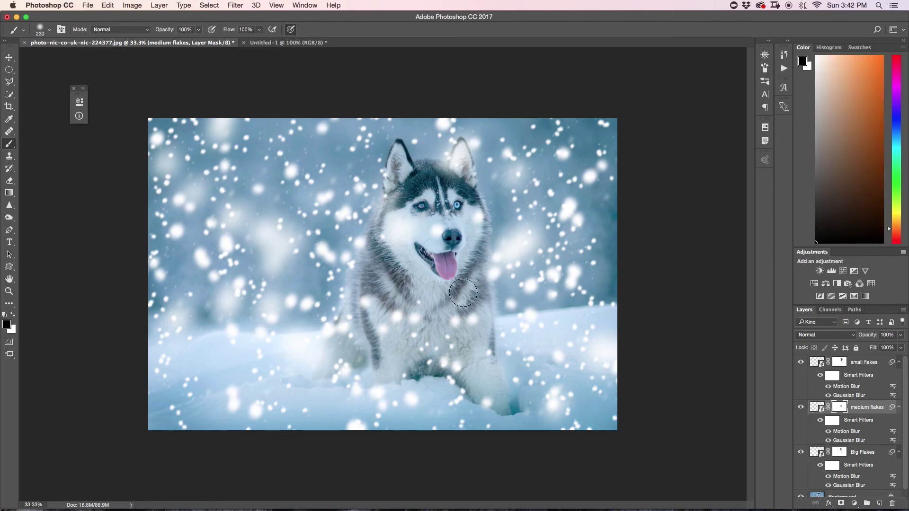